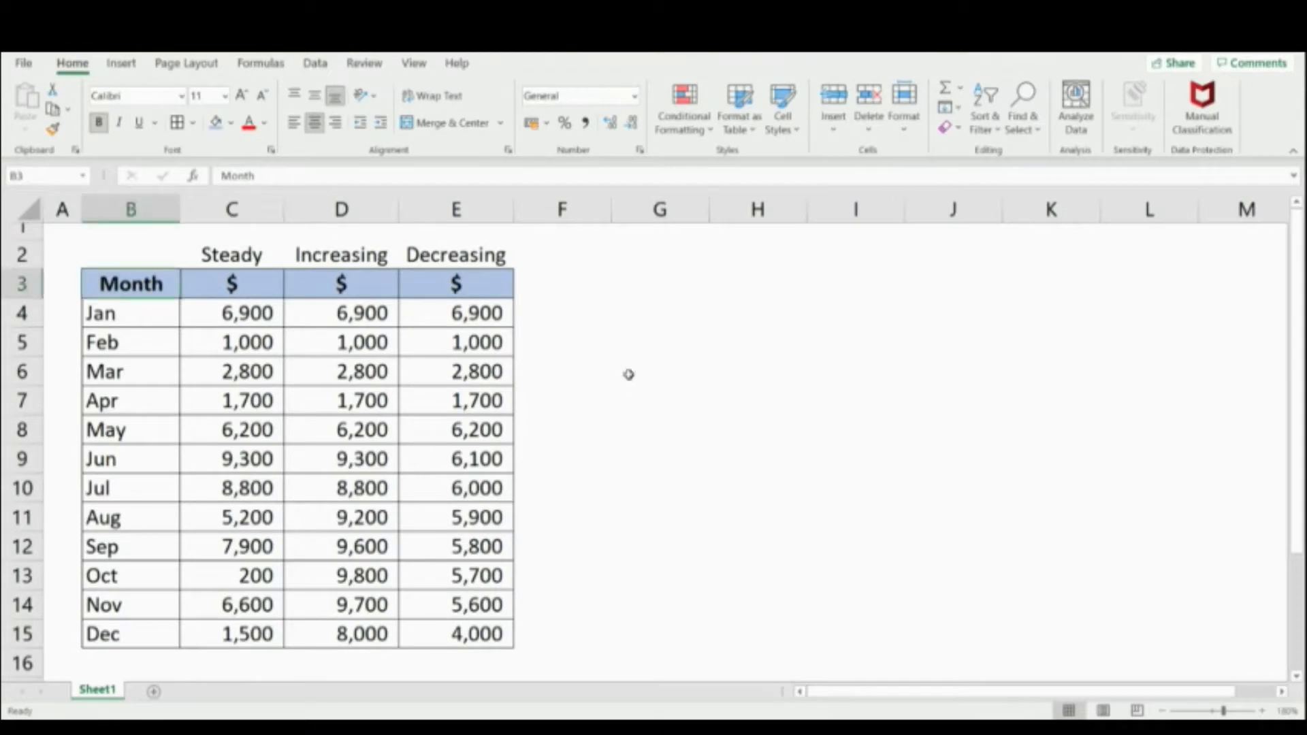
# - Insert a 2-D line chart with markers from the Month and Steady columns (B3:C15) and move it away from the plotted data
pyautogui.click(129, 367)
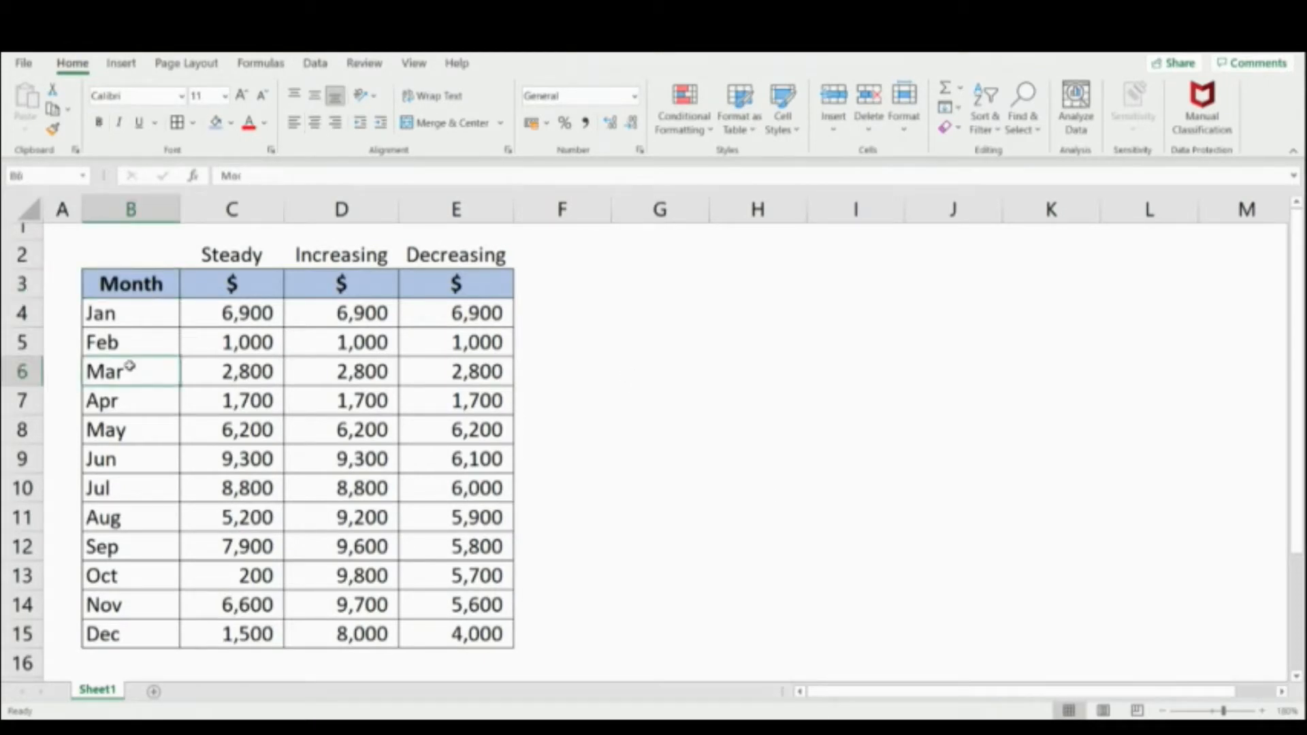
pyautogui.click(136, 276)
pyautogui.moveTo(139, 290); pyautogui.dragTo(227, 629)
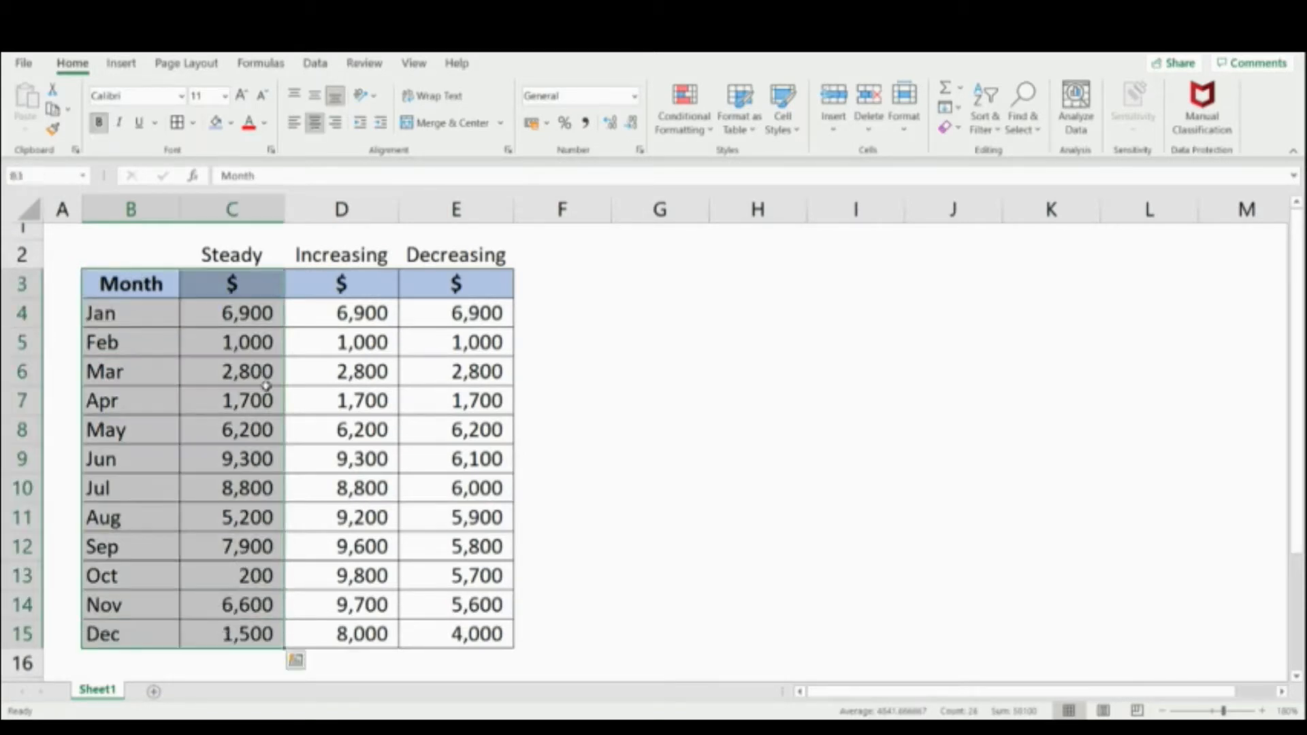
pyautogui.click(129, 70)
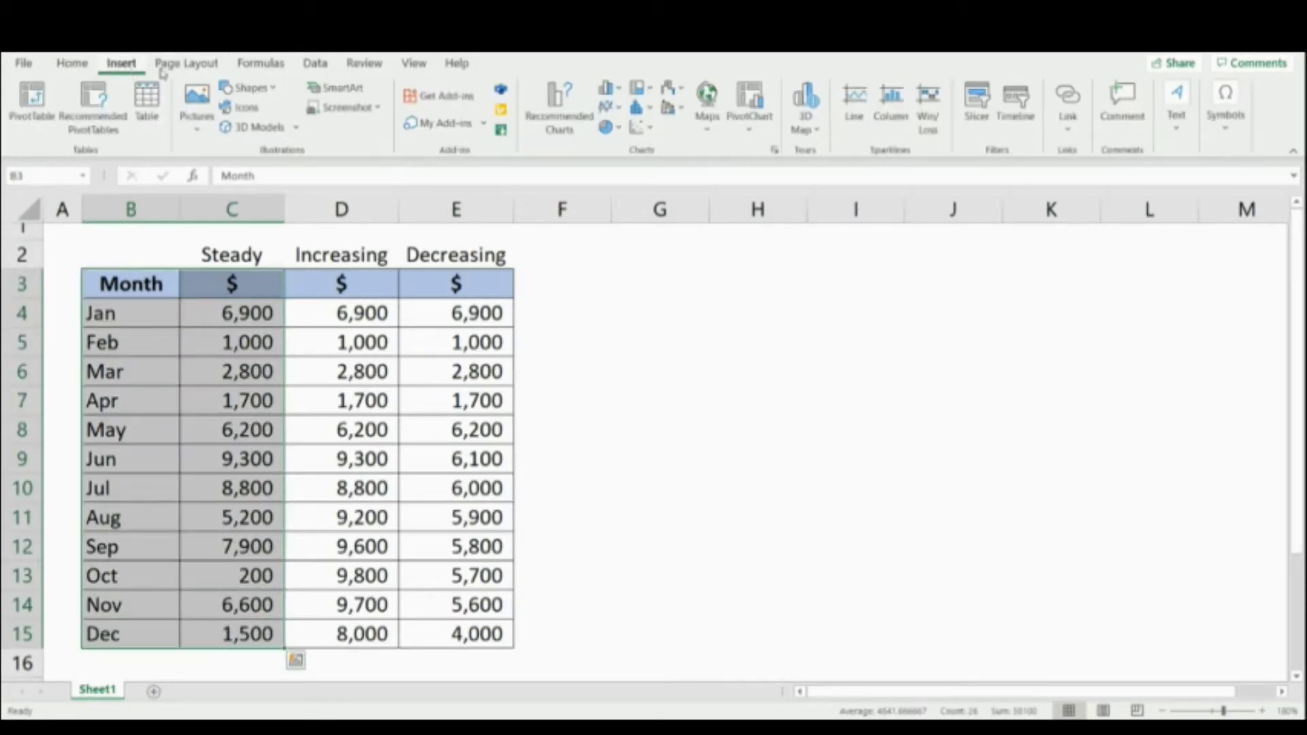
pyautogui.click(620, 109)
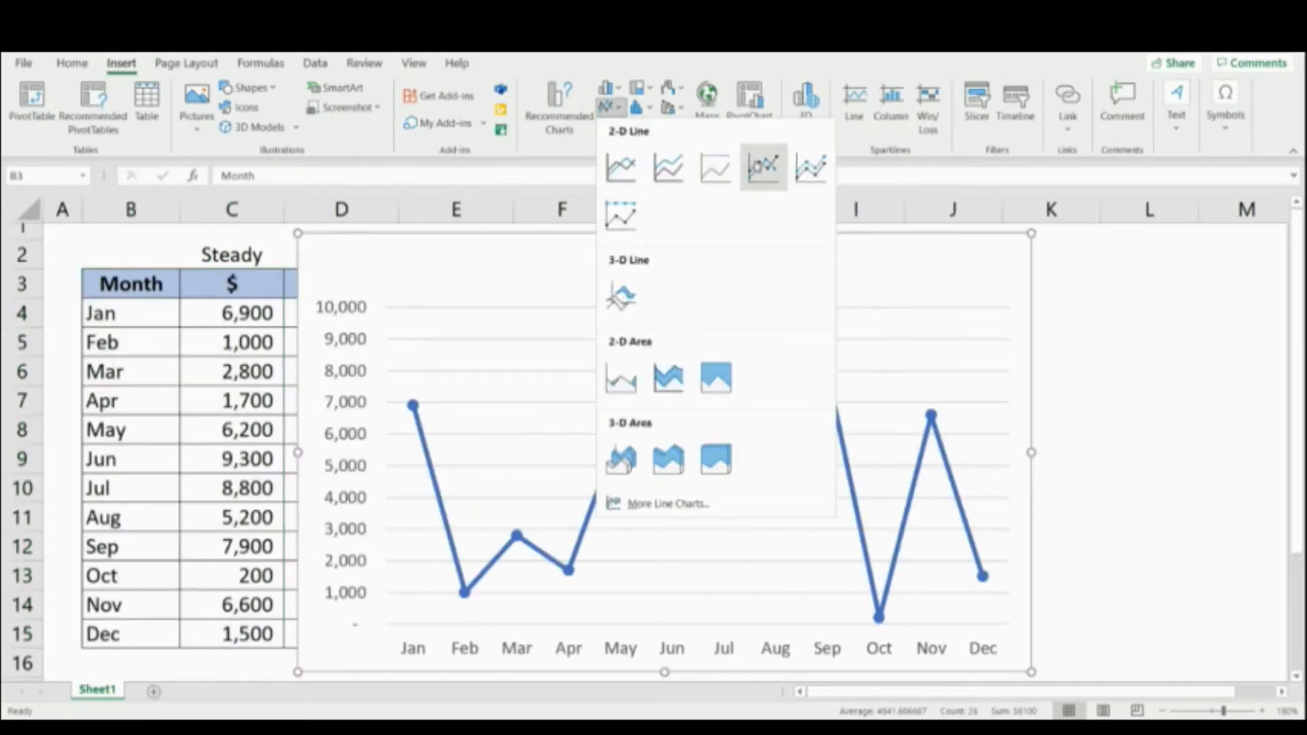
pyautogui.click(759, 176)
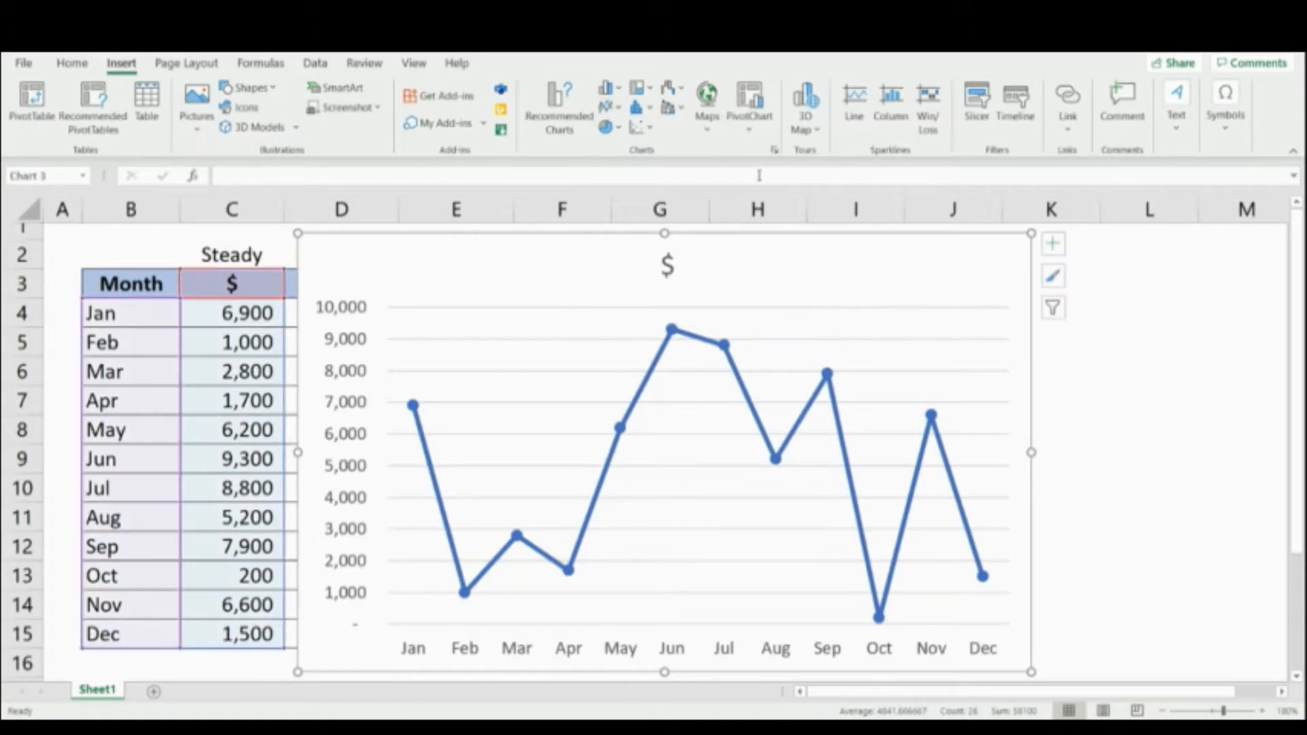
pyautogui.moveTo(665, 234); pyautogui.dragTo(870, 261)
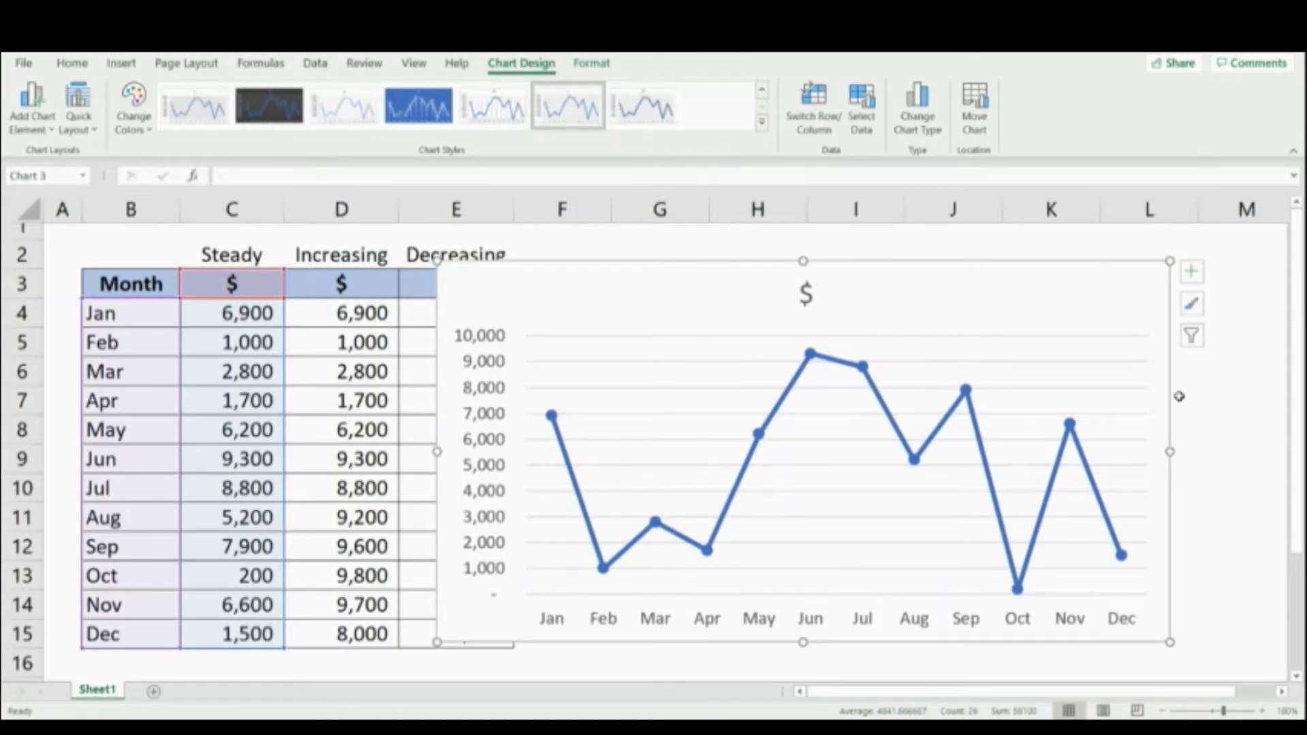
pyautogui.click(1203, 382)
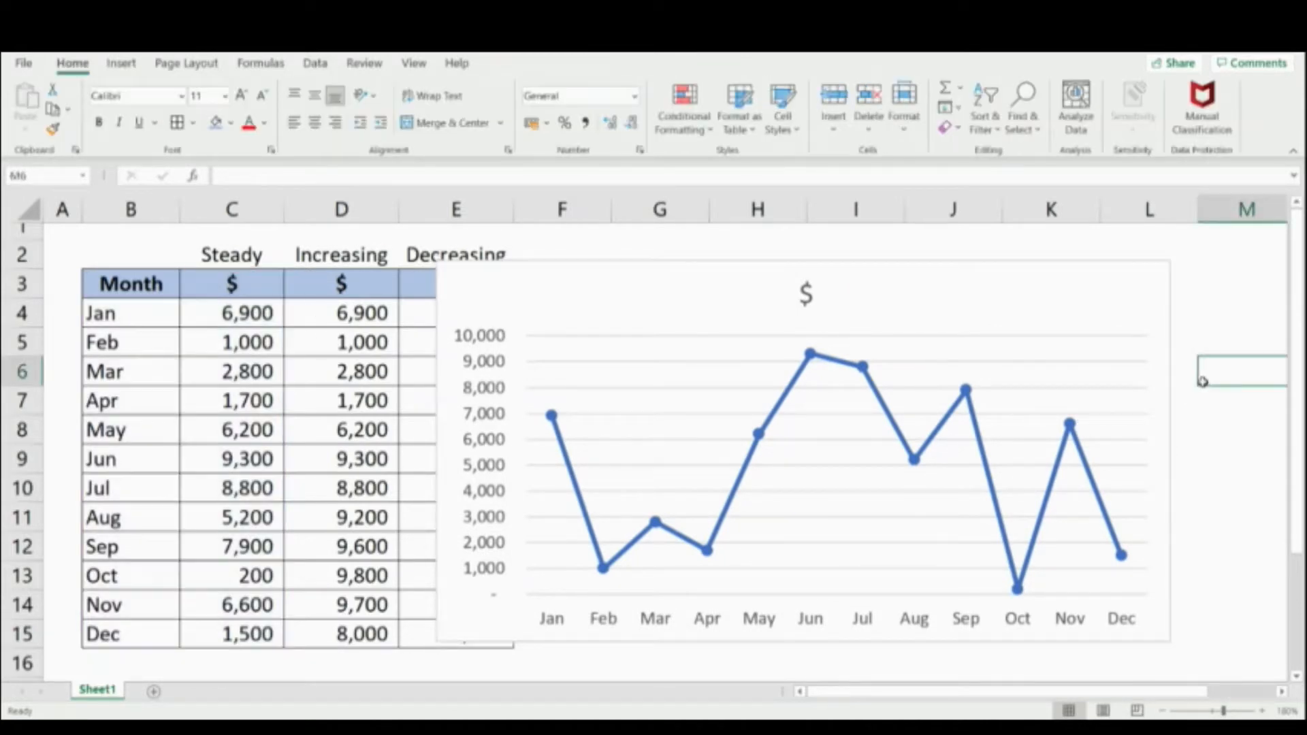
# - Add a trendline to the Steady line chart
pyautogui.click(953, 300)
pyautogui.click(1191, 271)
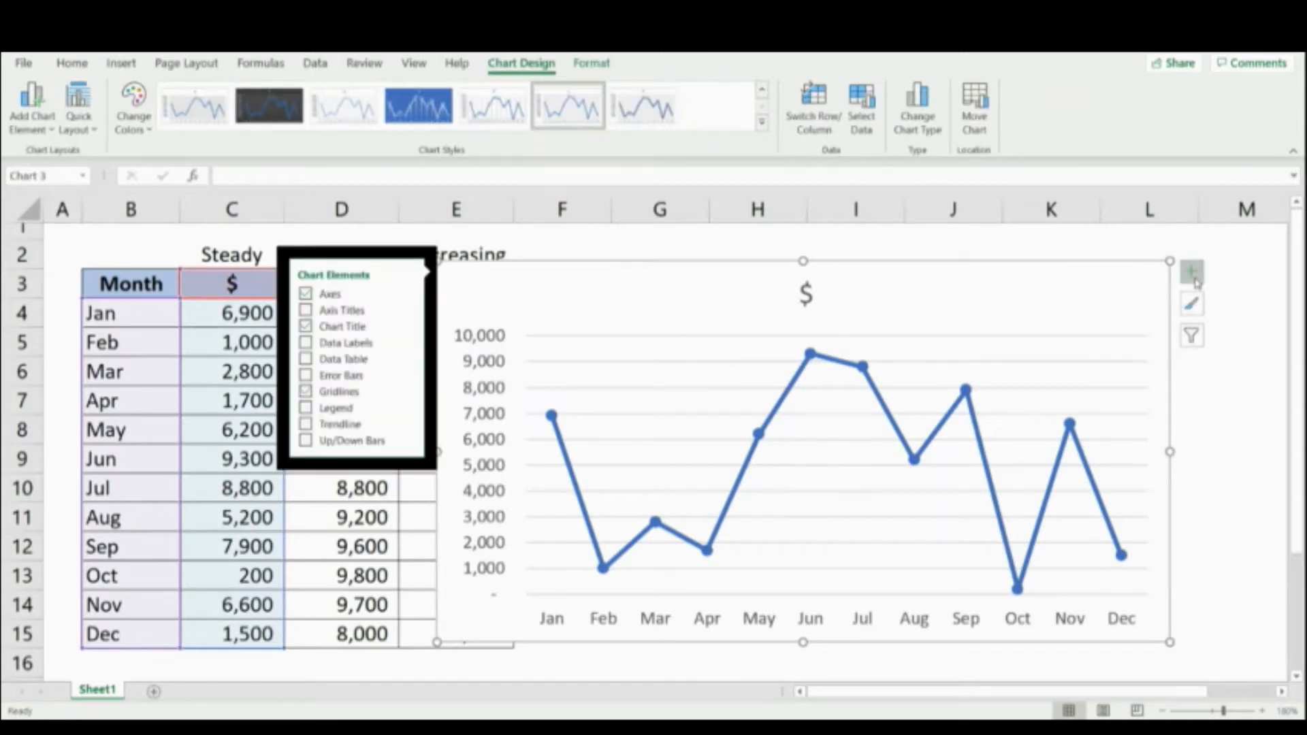
pyautogui.click(306, 424)
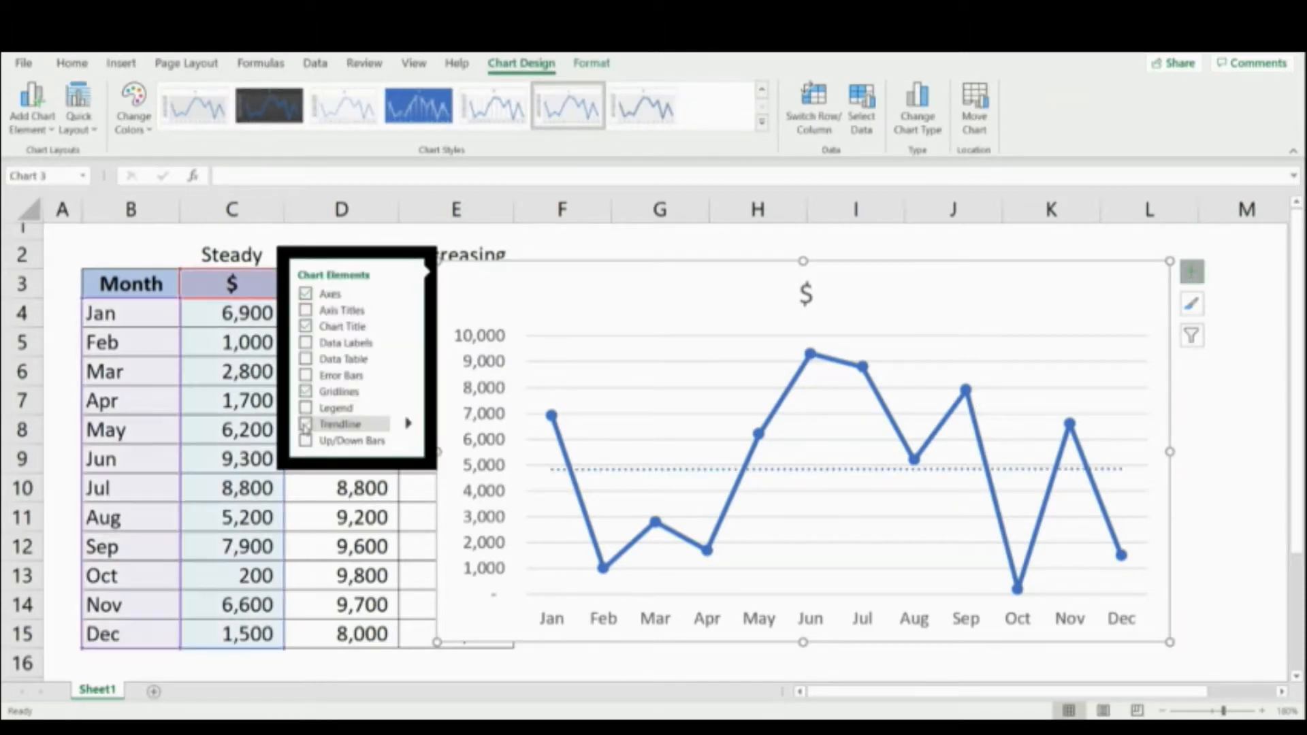
pyautogui.click(869, 471)
pyautogui.click(1187, 529)
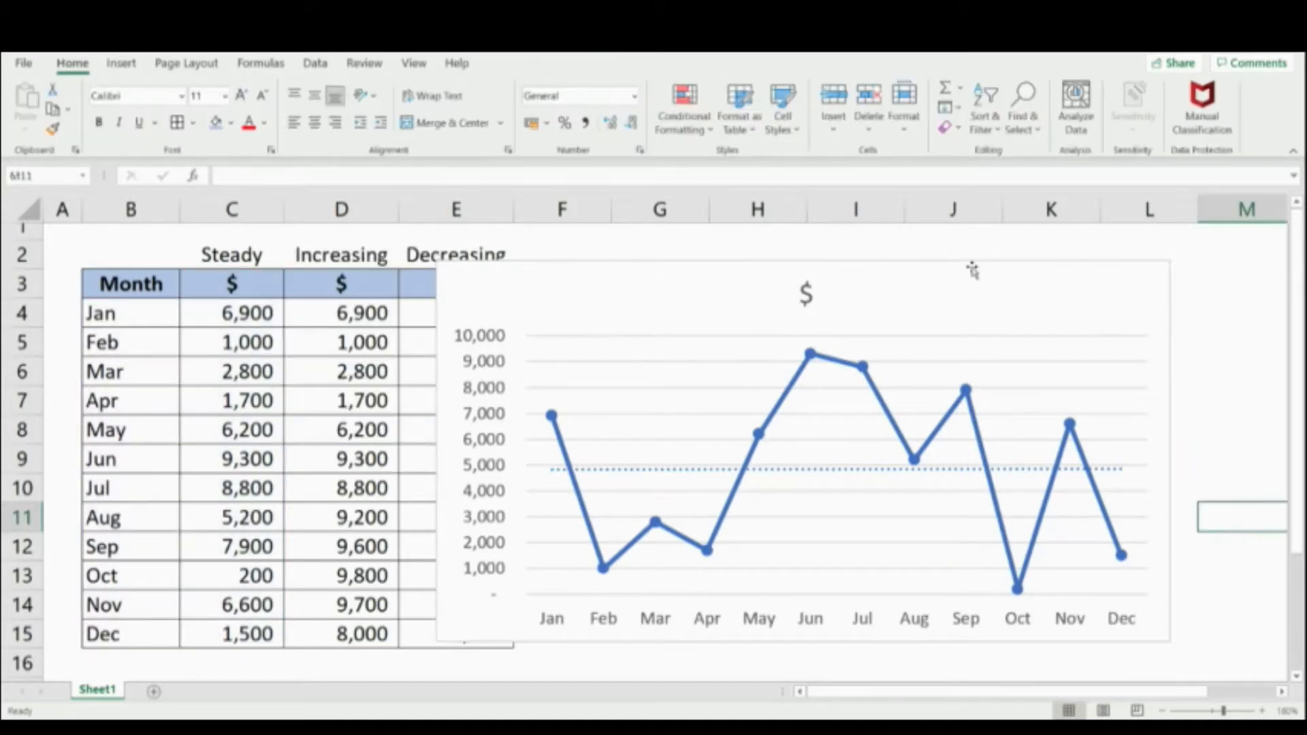
# - Shift the Steady chart slightly over the table and recolor its trendline to a dark orange theme color
pyautogui.moveTo(972, 268); pyautogui.dragTo(884, 261)
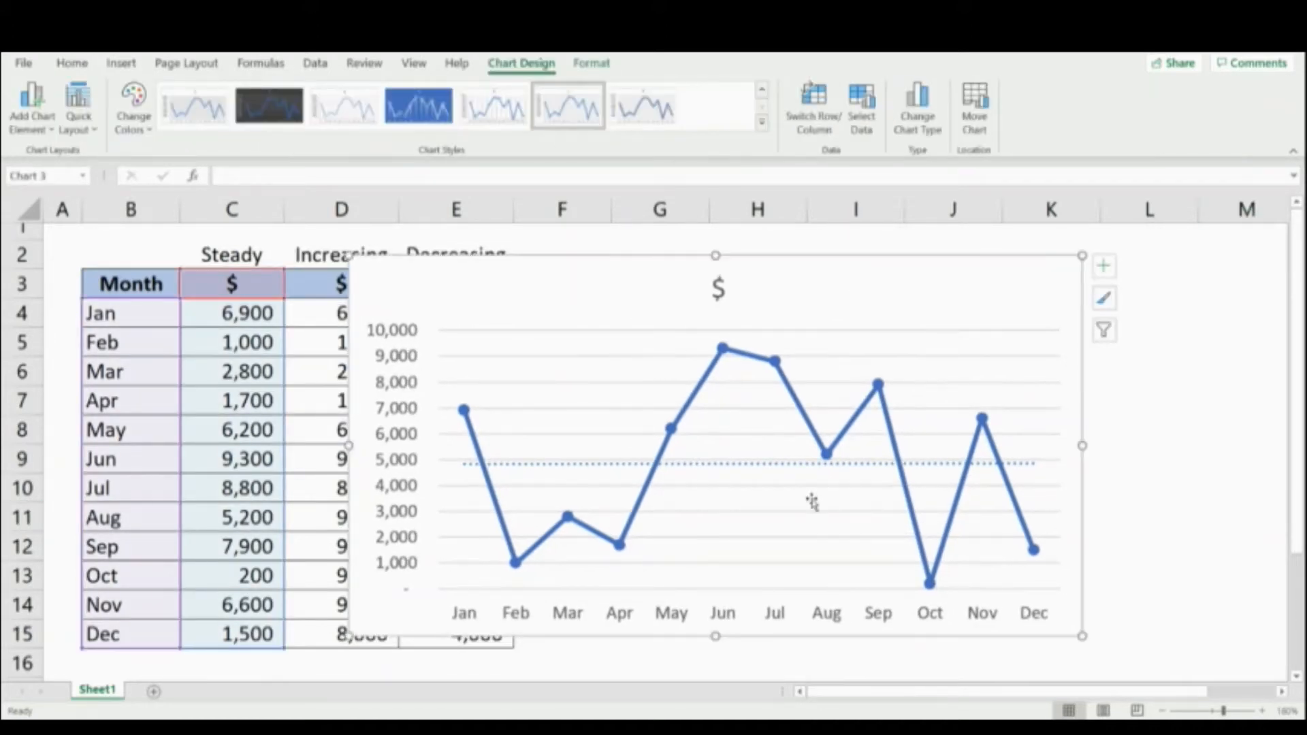
pyautogui.click(735, 464)
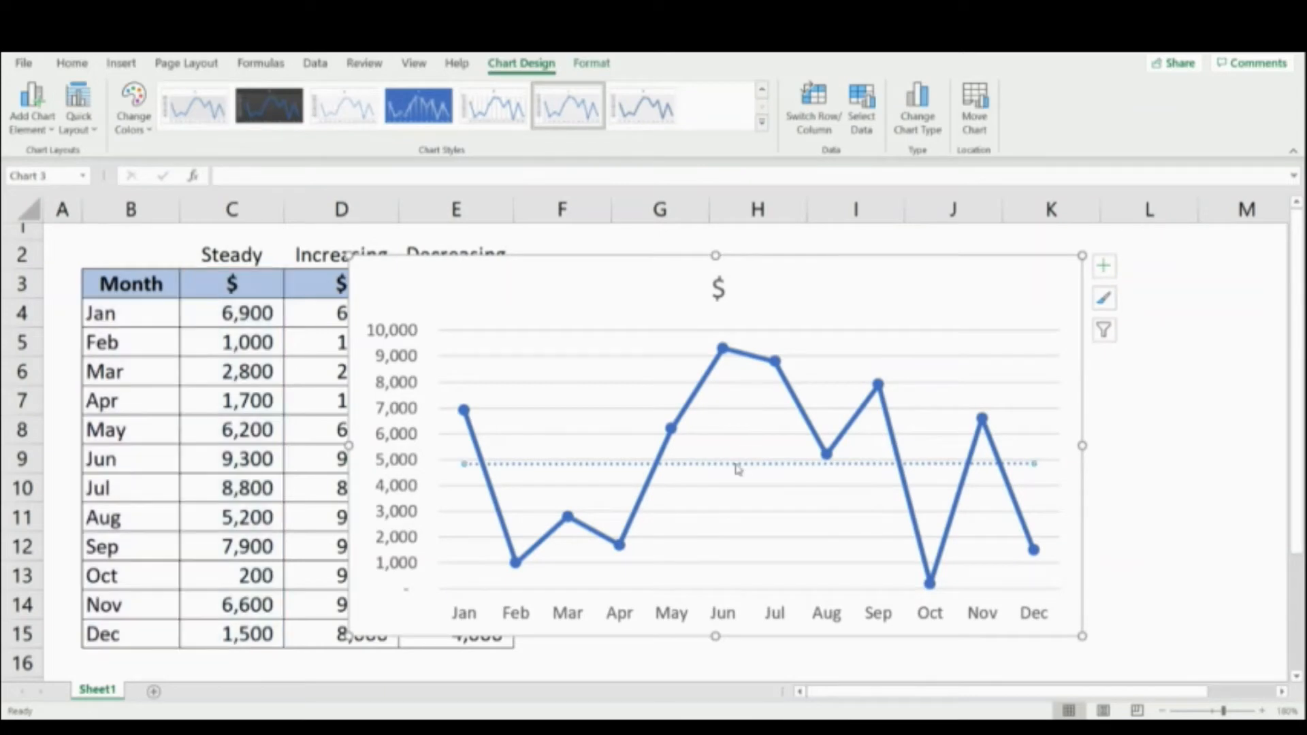
pyautogui.rightClick(737, 465)
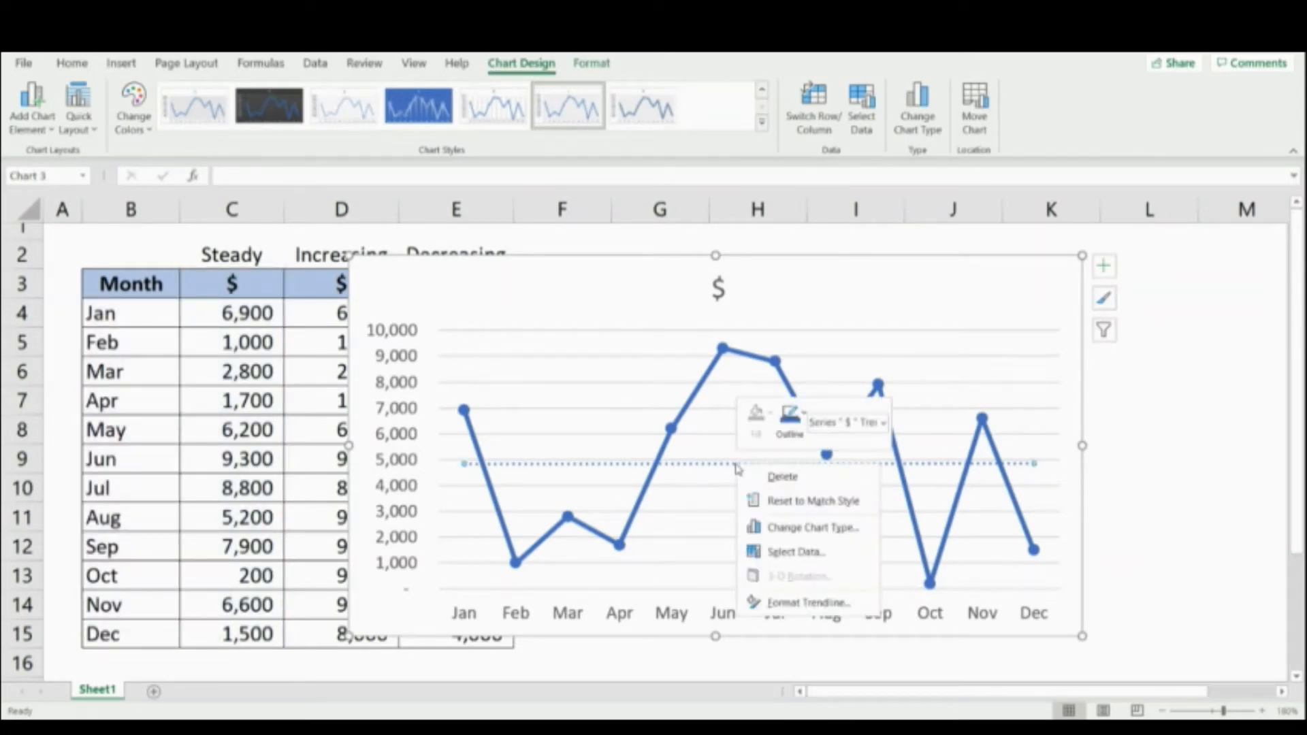
pyautogui.click(776, 603)
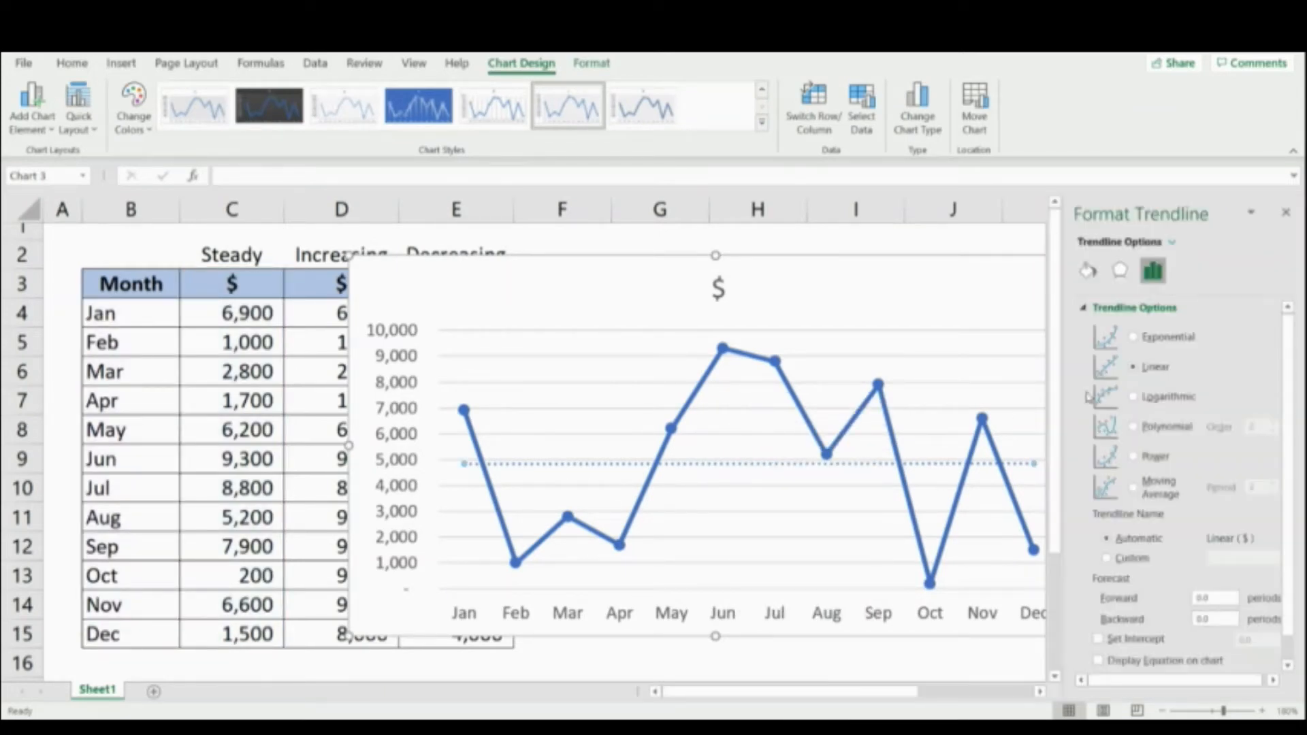
pyautogui.click(1088, 271)
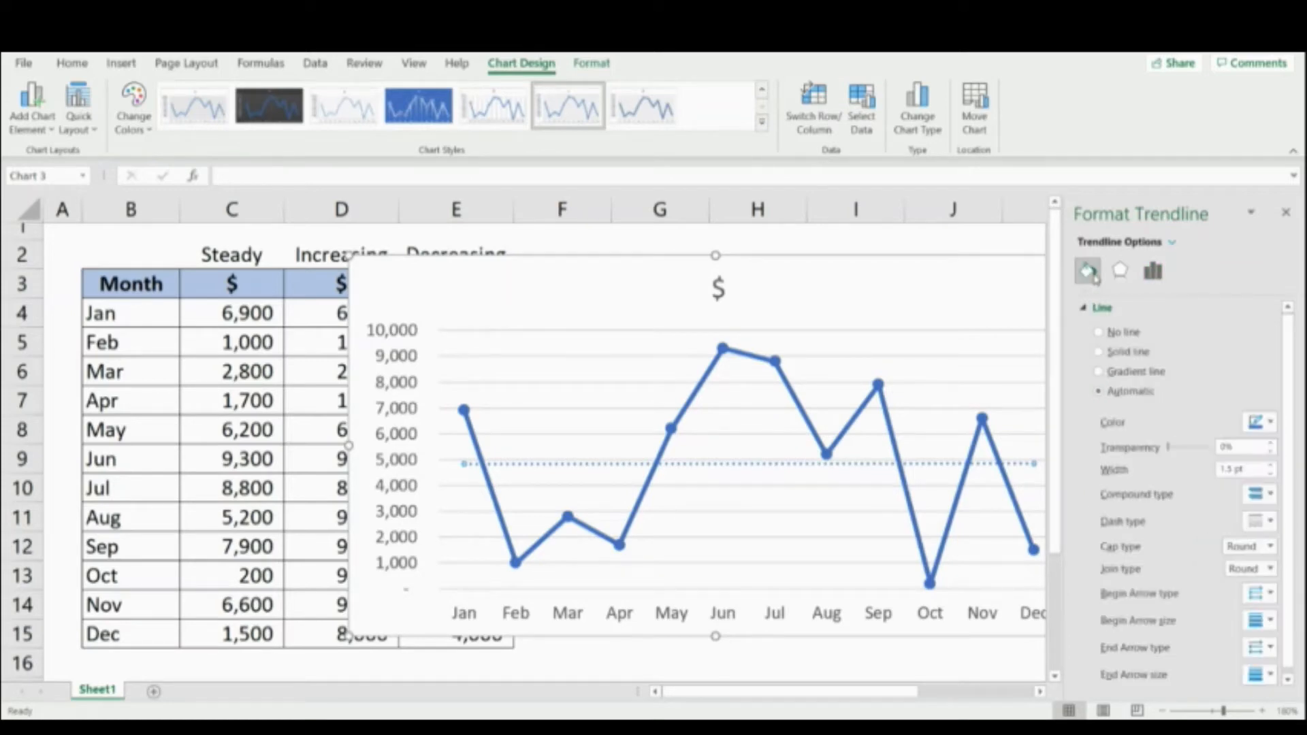
pyautogui.click(1264, 423)
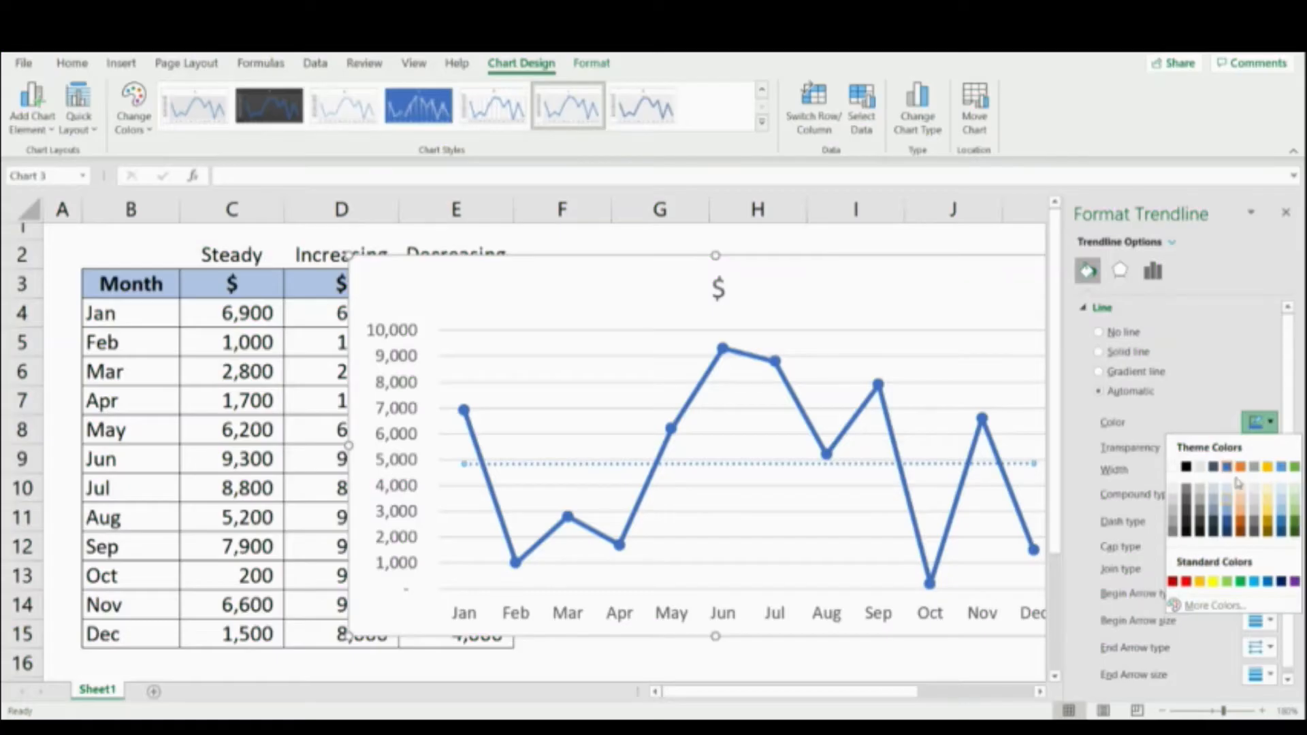
pyautogui.click(1240, 529)
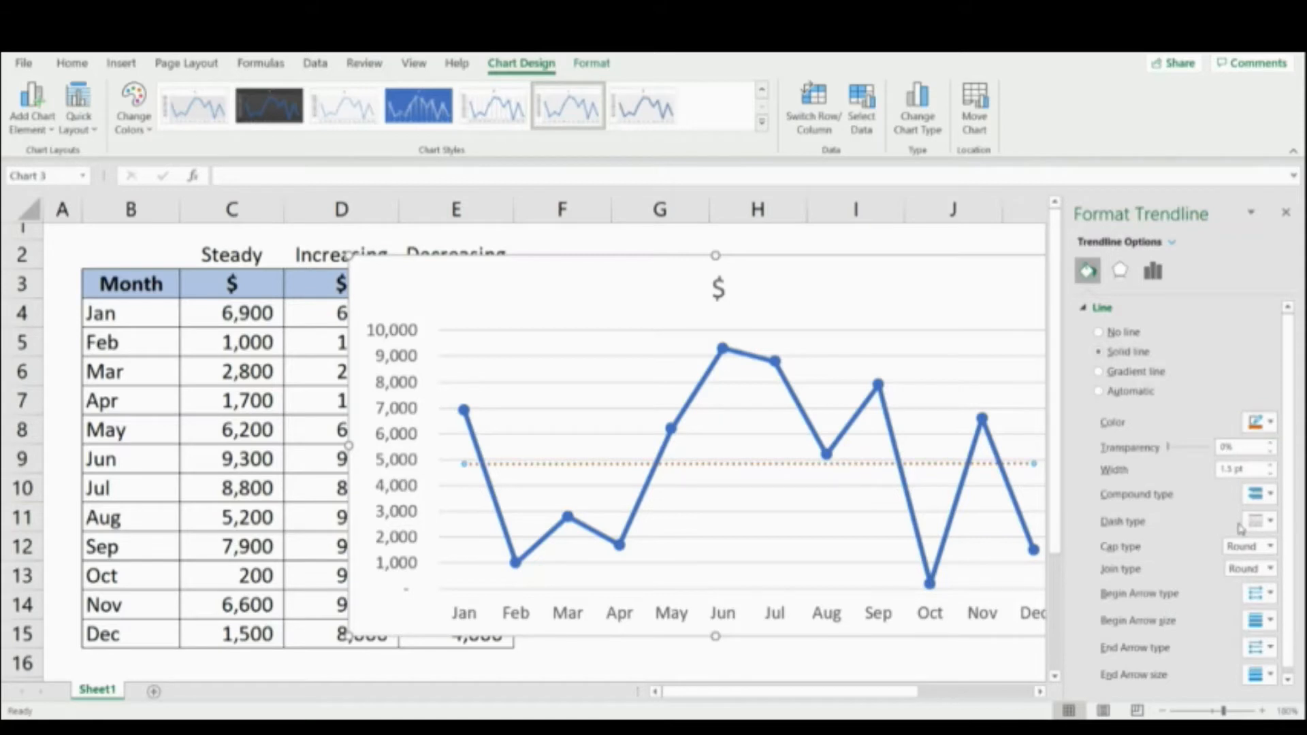
pyautogui.click(1286, 212)
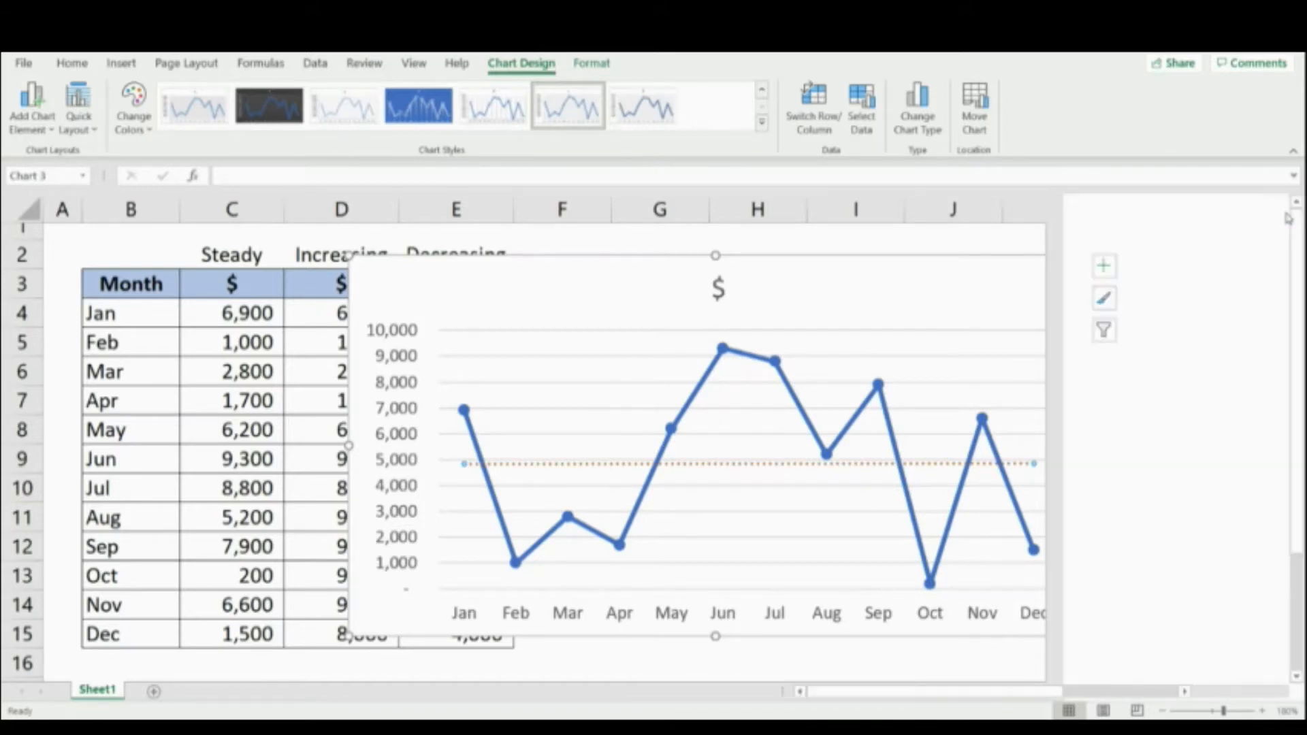
pyautogui.click(1223, 333)
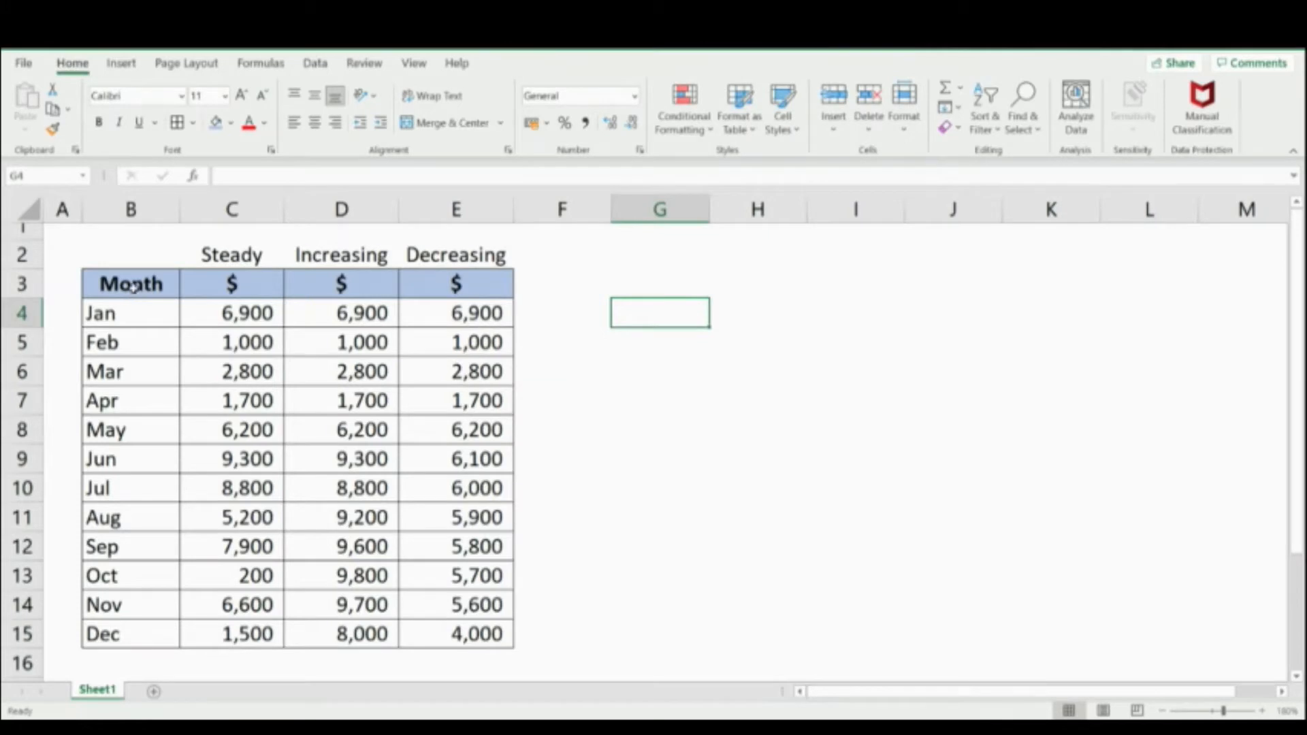
# - Insert a 2-D line chart with markers from the Month and Increasing columns (B3:B15 and D3:D15) and nudge its position
pyautogui.moveTo(133, 284); pyautogui.dragTo(125, 633)
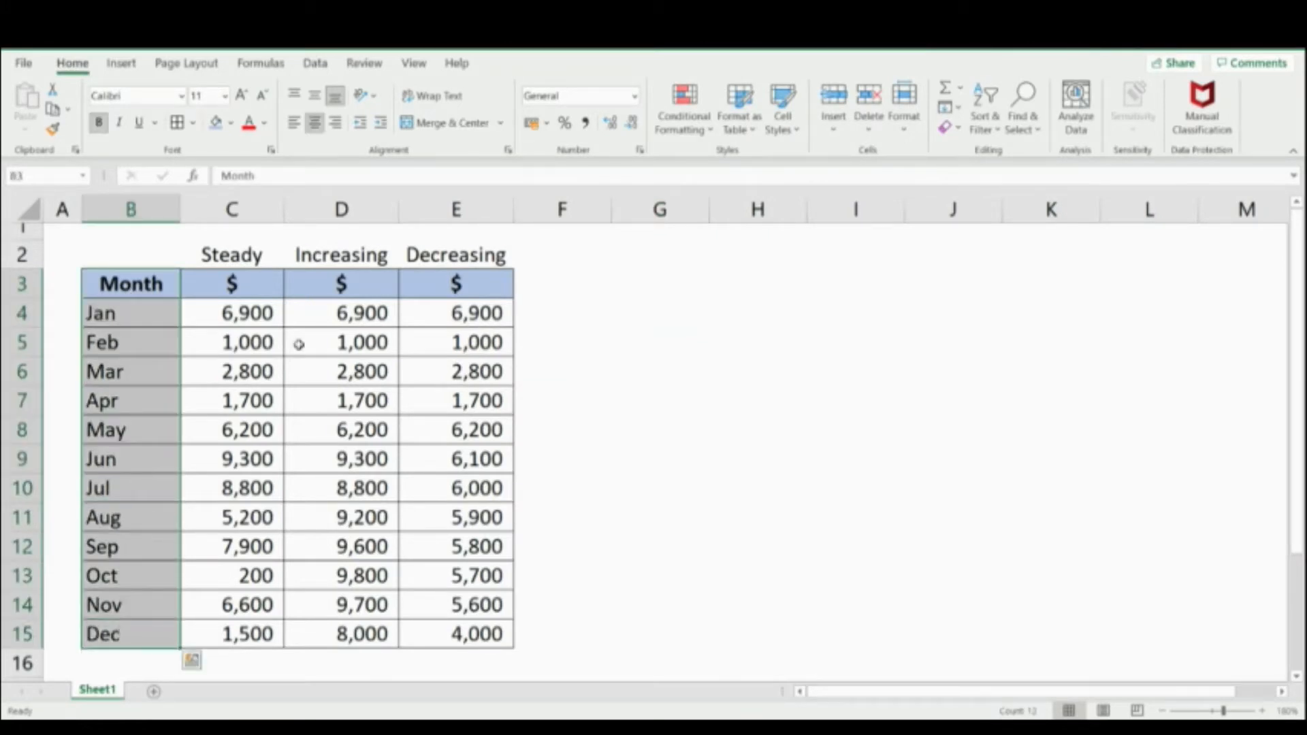
pyautogui.moveTo(327, 292); pyautogui.dragTo(298, 647)
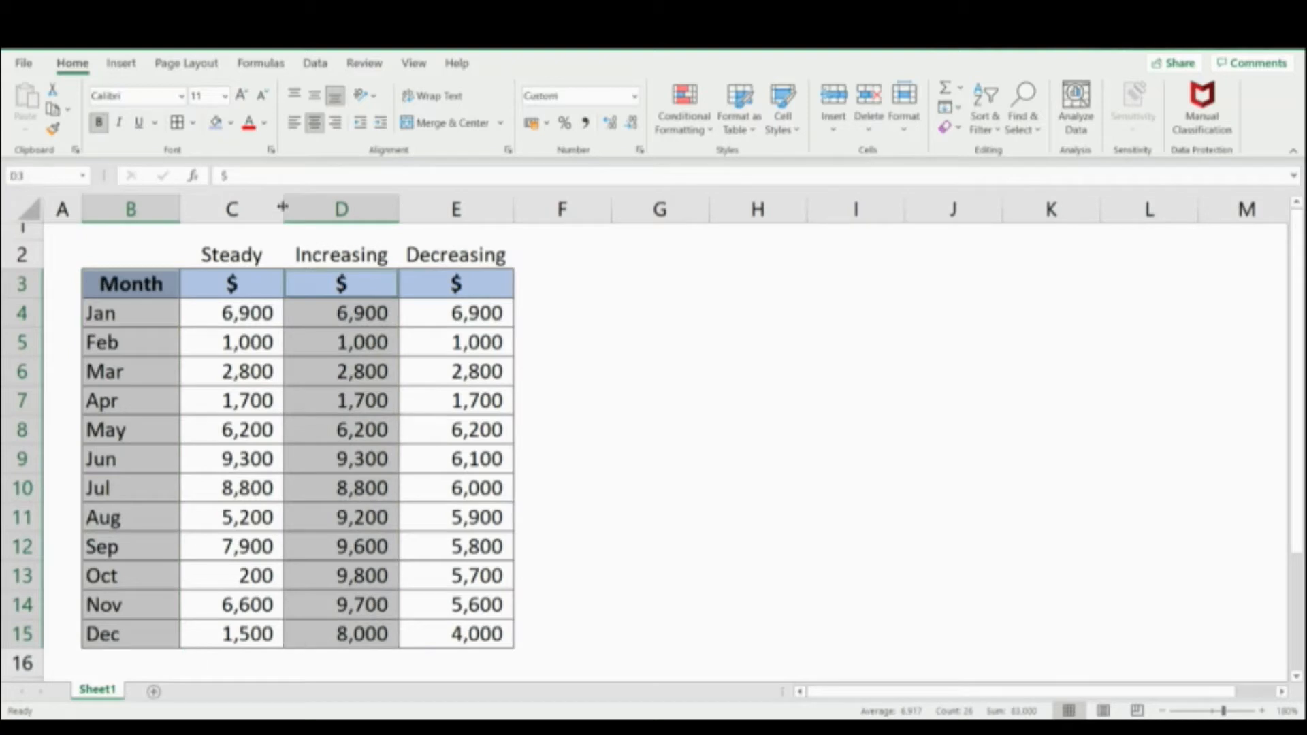
pyautogui.click(121, 66)
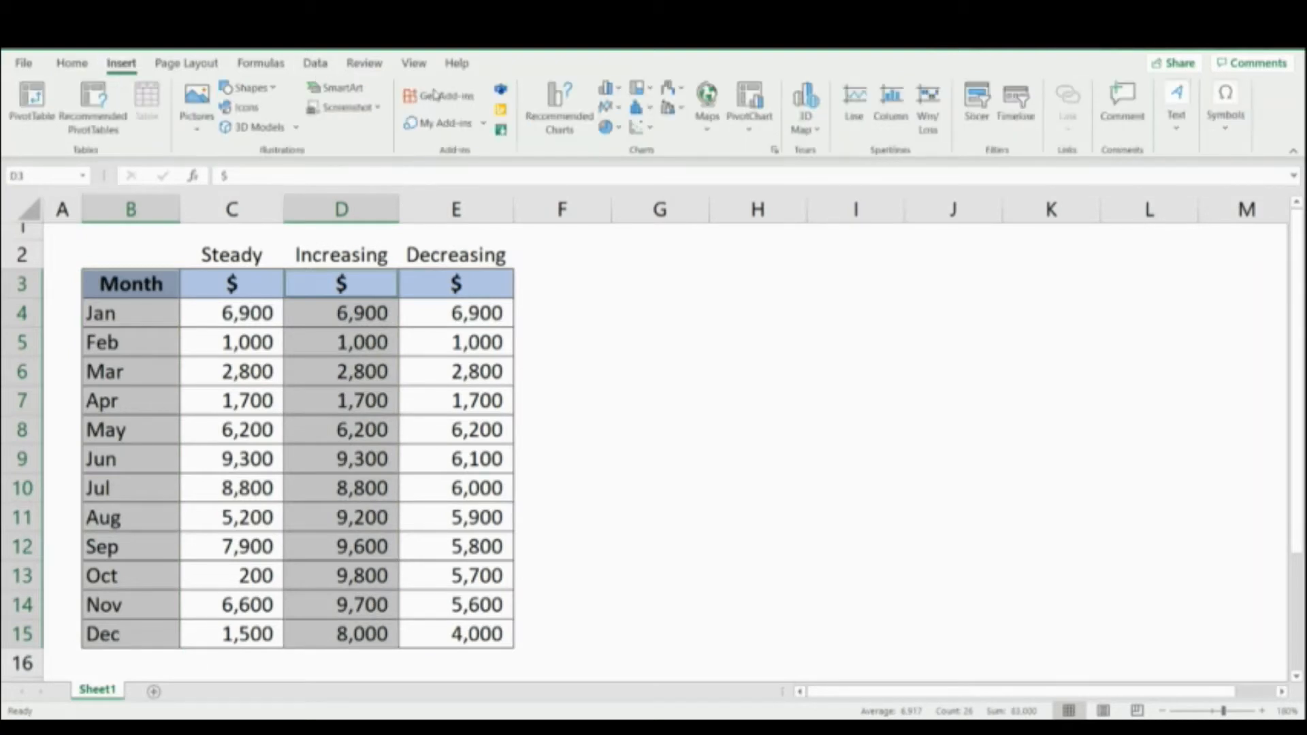
pyautogui.click(616, 109)
pyautogui.click(761, 168)
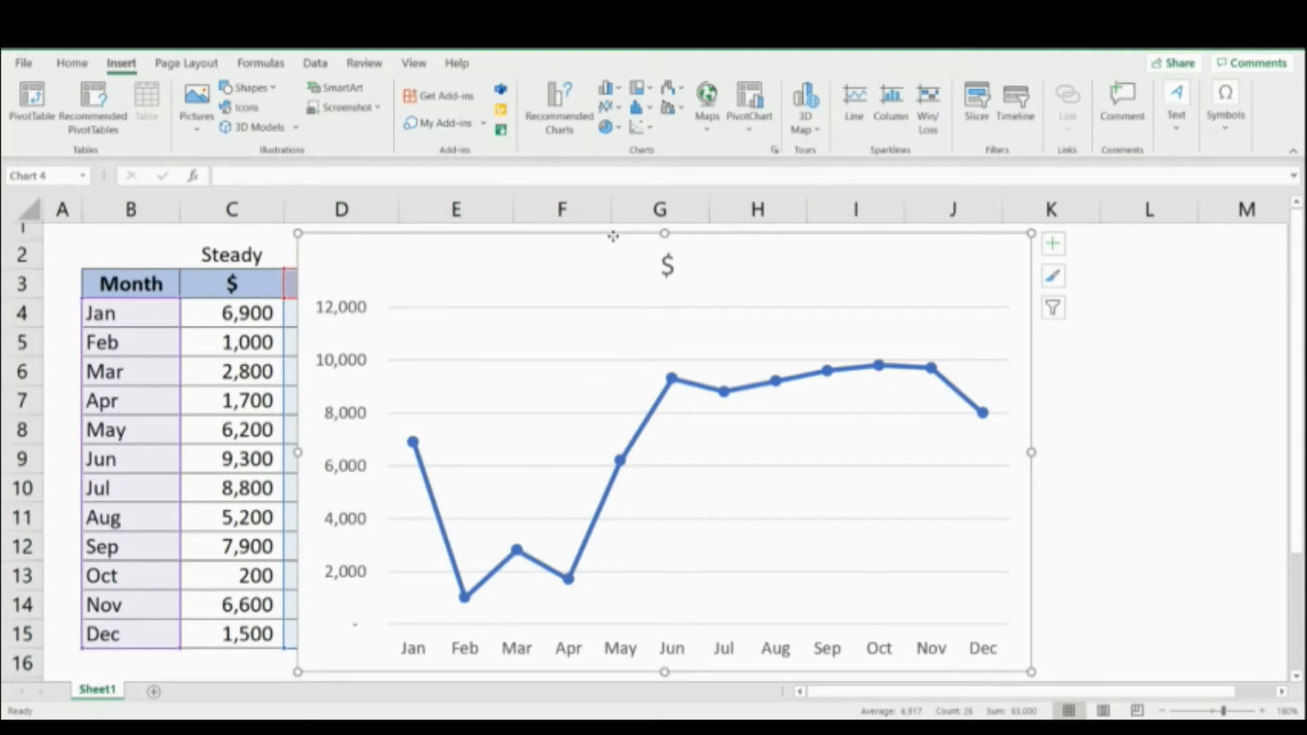
pyautogui.moveTo(613, 236); pyautogui.dragTo(605, 234)
# - Add a trendline to the Increasing line chart
pyautogui.click(1046, 246)
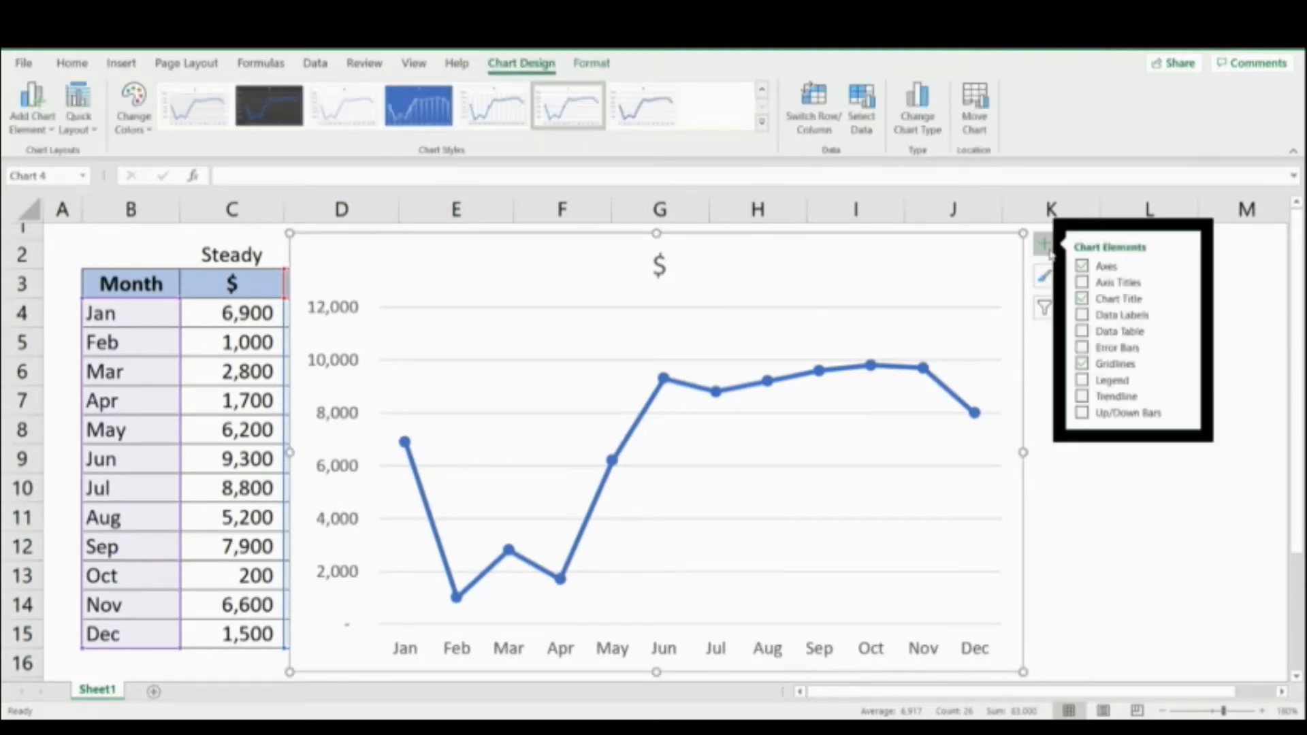
pyautogui.click(1081, 397)
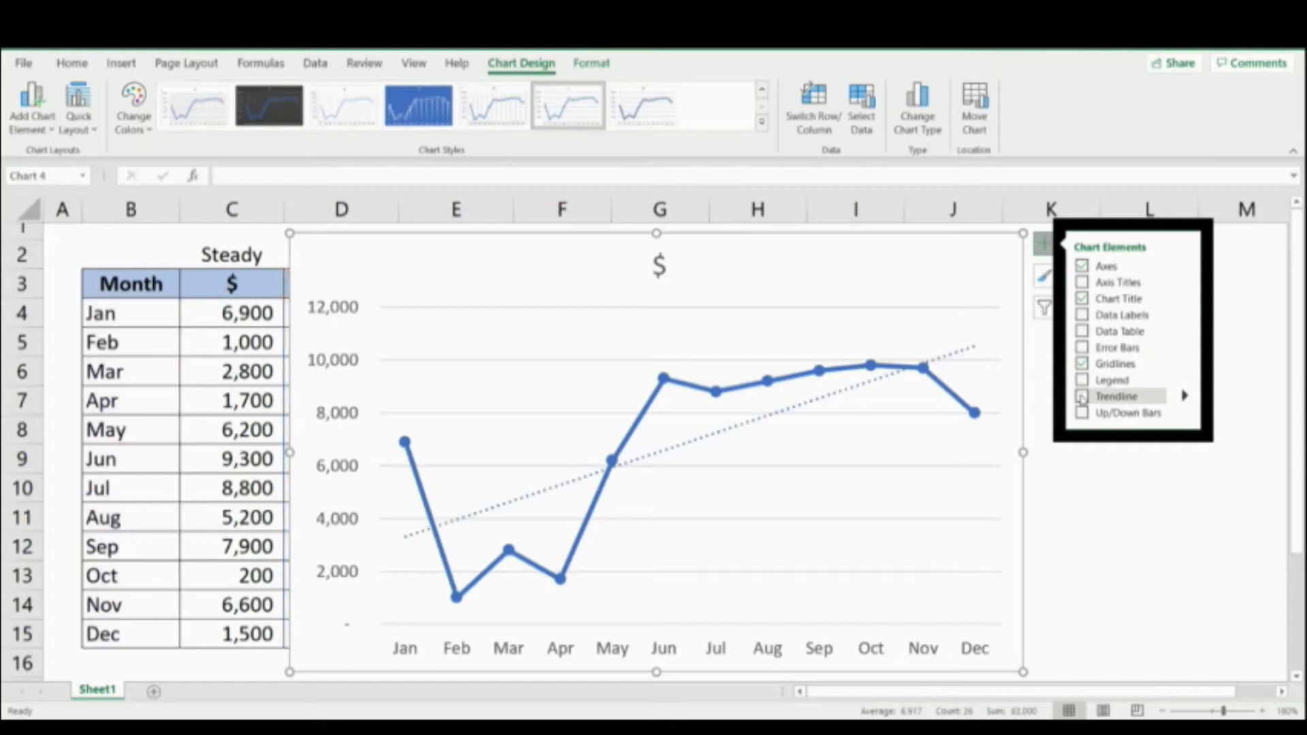
pyautogui.click(1090, 488)
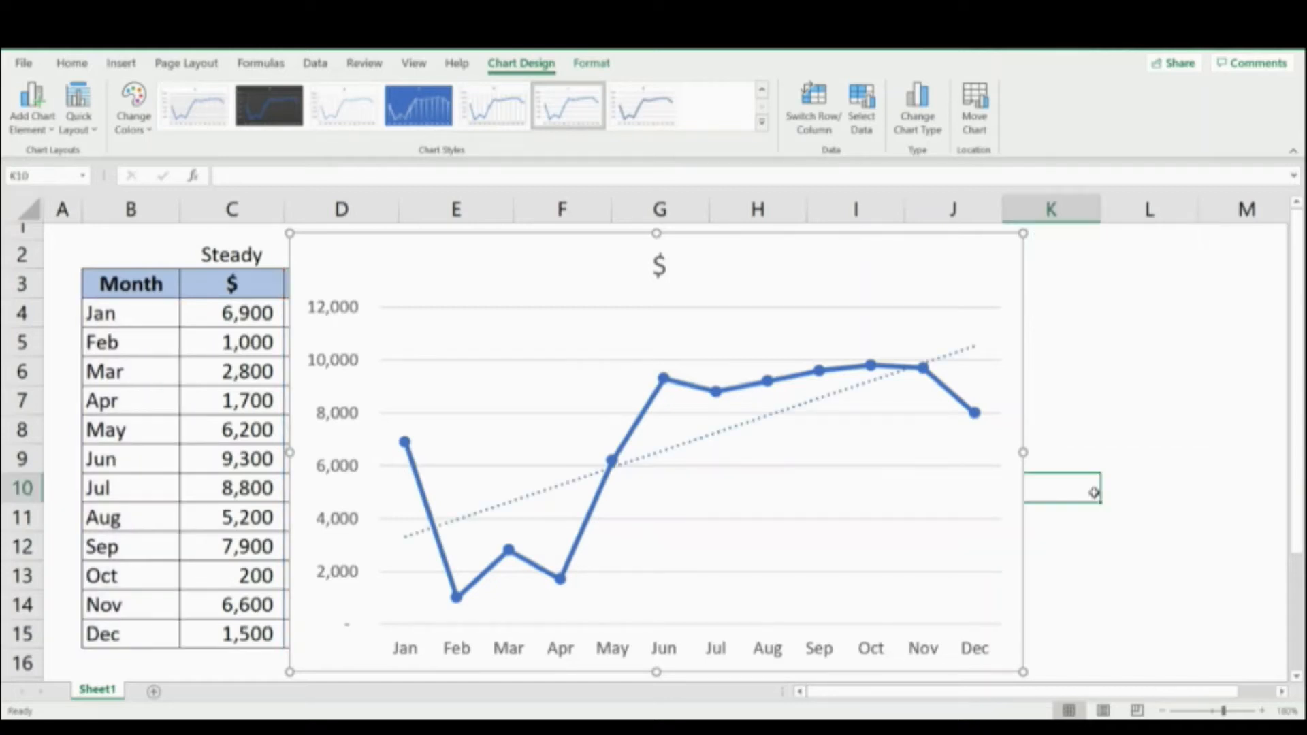
# - Recolor the Increasing chart's trendline to a dark green theme color
pyautogui.click(874, 381)
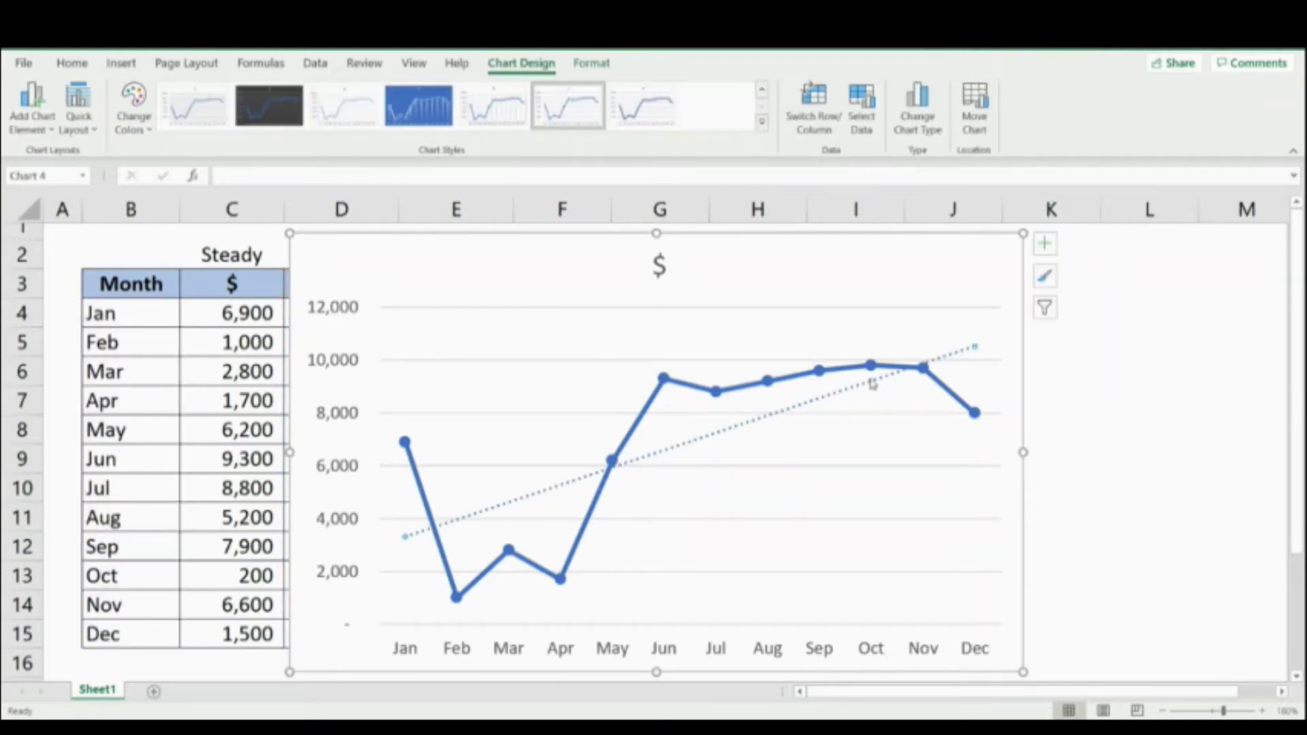
pyautogui.click(956, 361)
pyautogui.rightClick(952, 359)
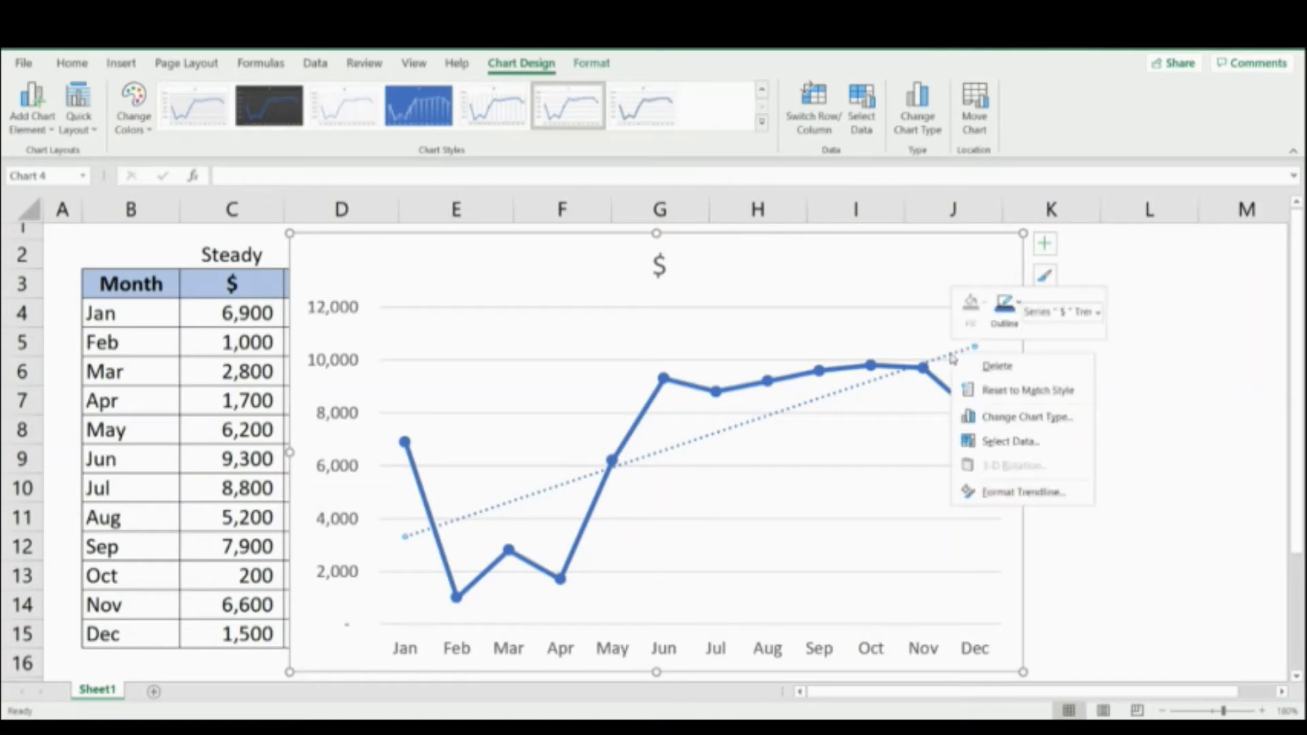
pyautogui.click(1003, 499)
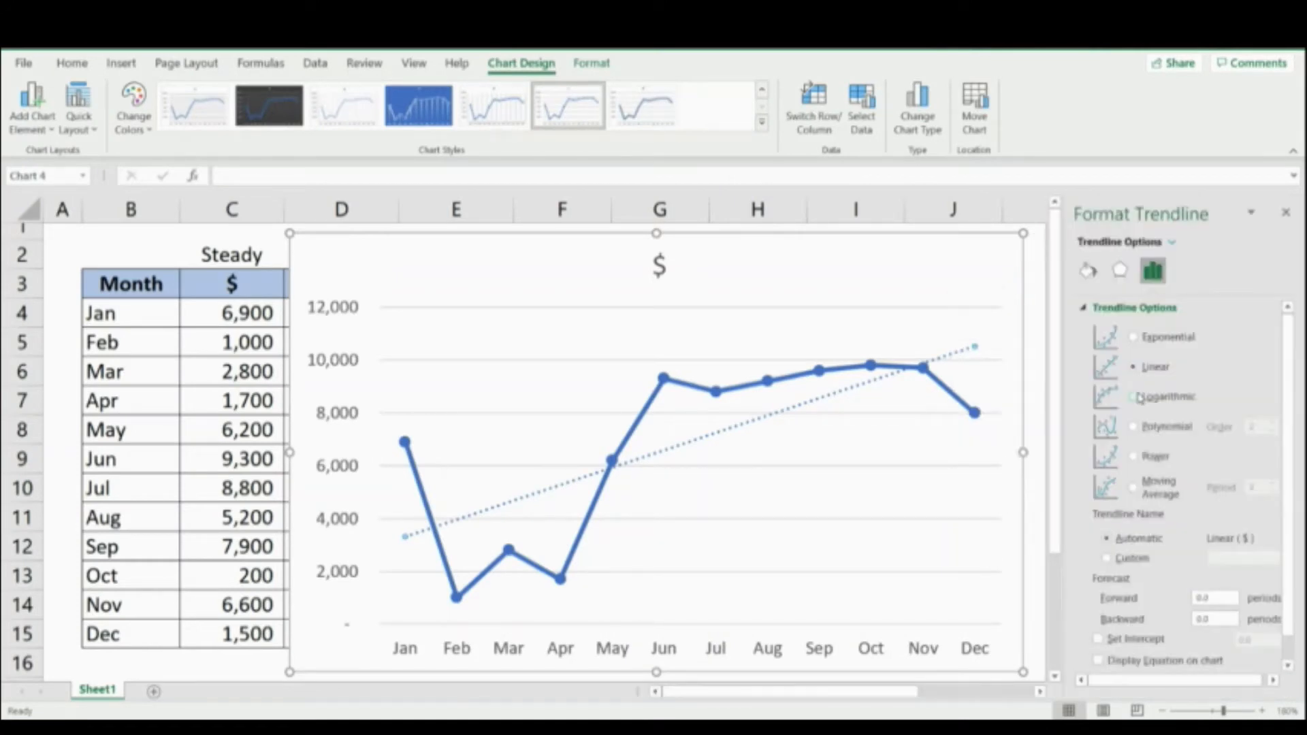
pyautogui.click(1088, 271)
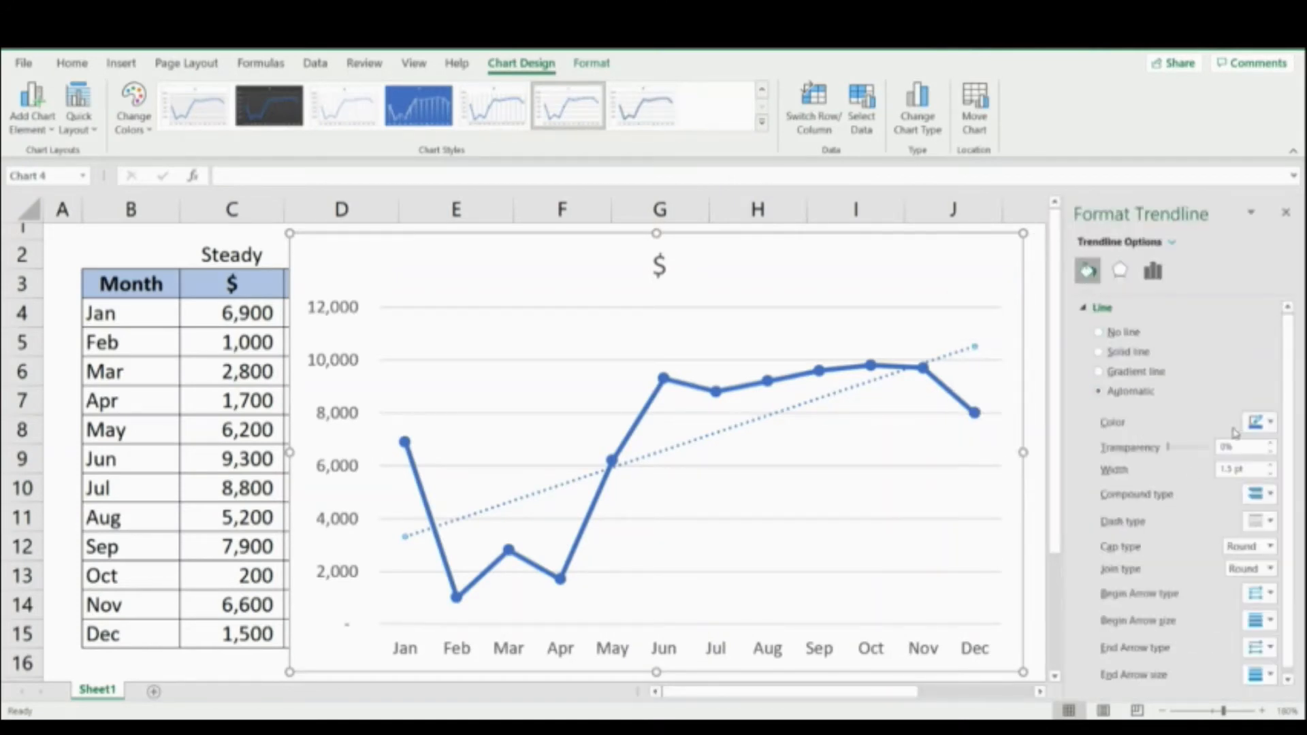
pyautogui.click(1260, 425)
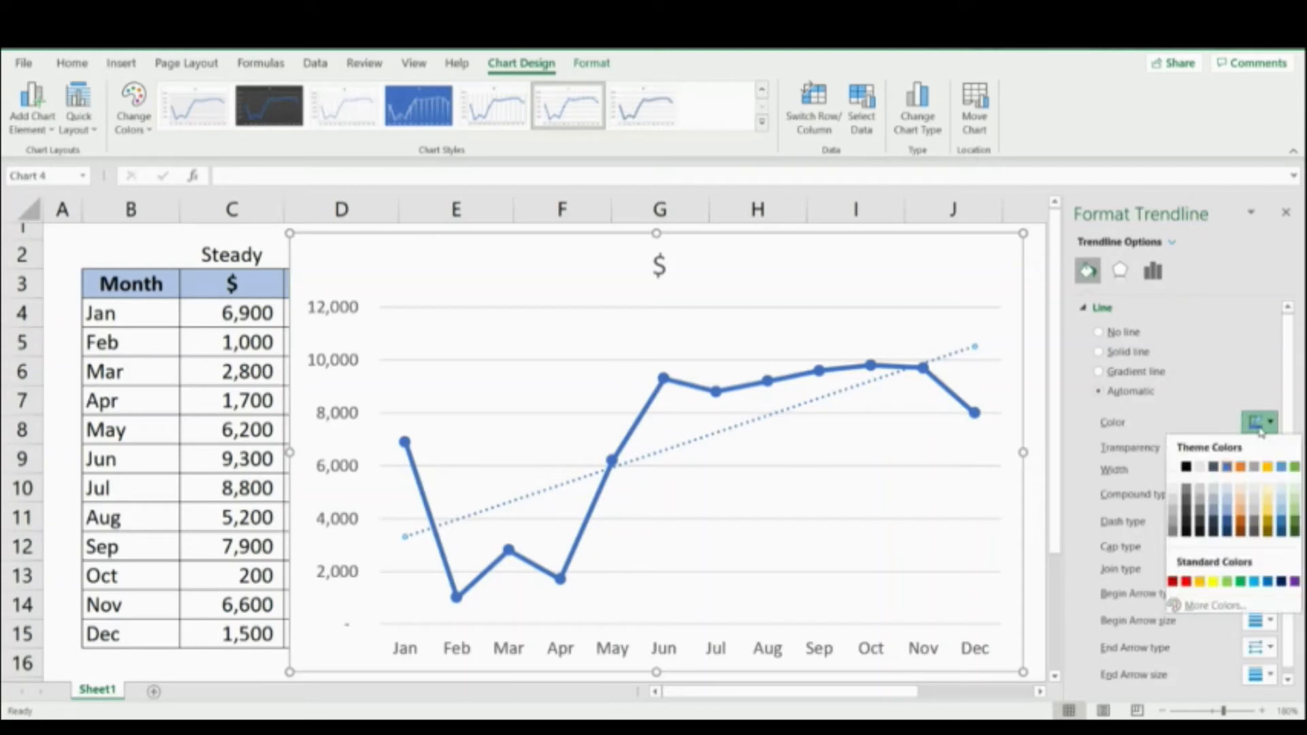
pyautogui.click(1294, 535)
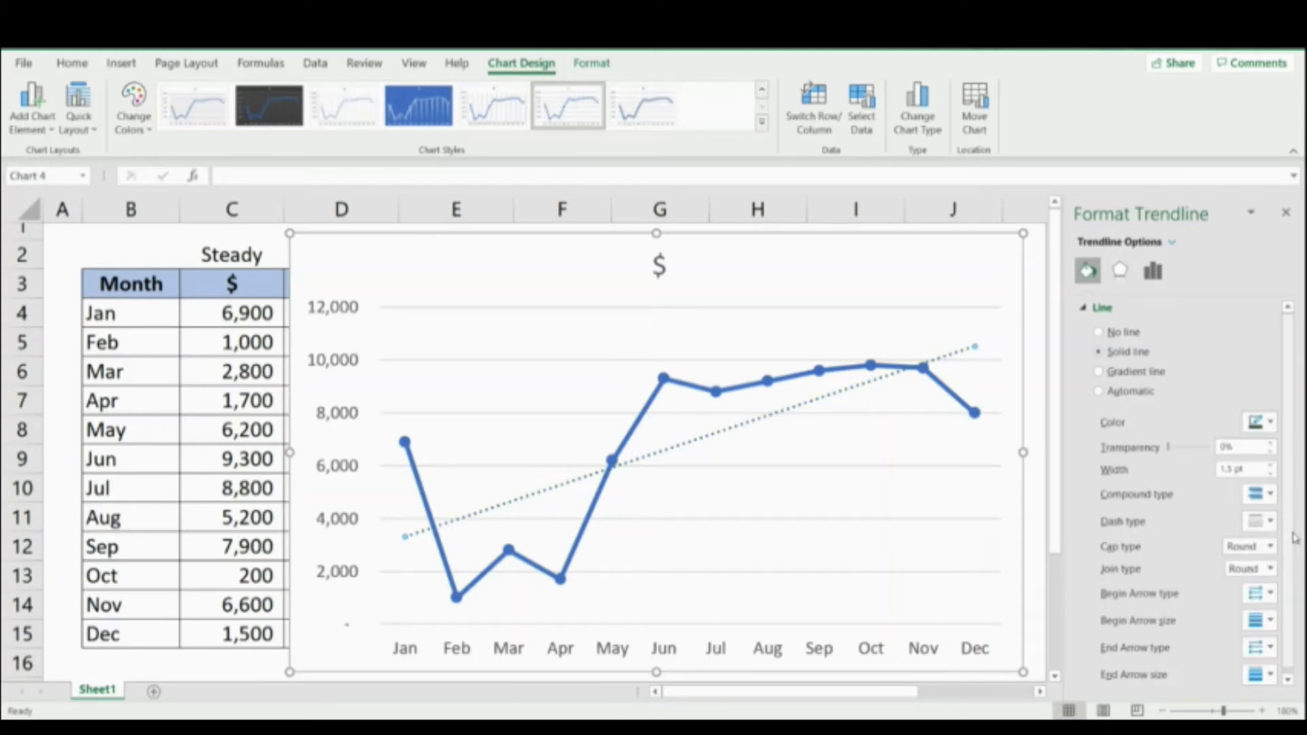
pyautogui.click(1287, 215)
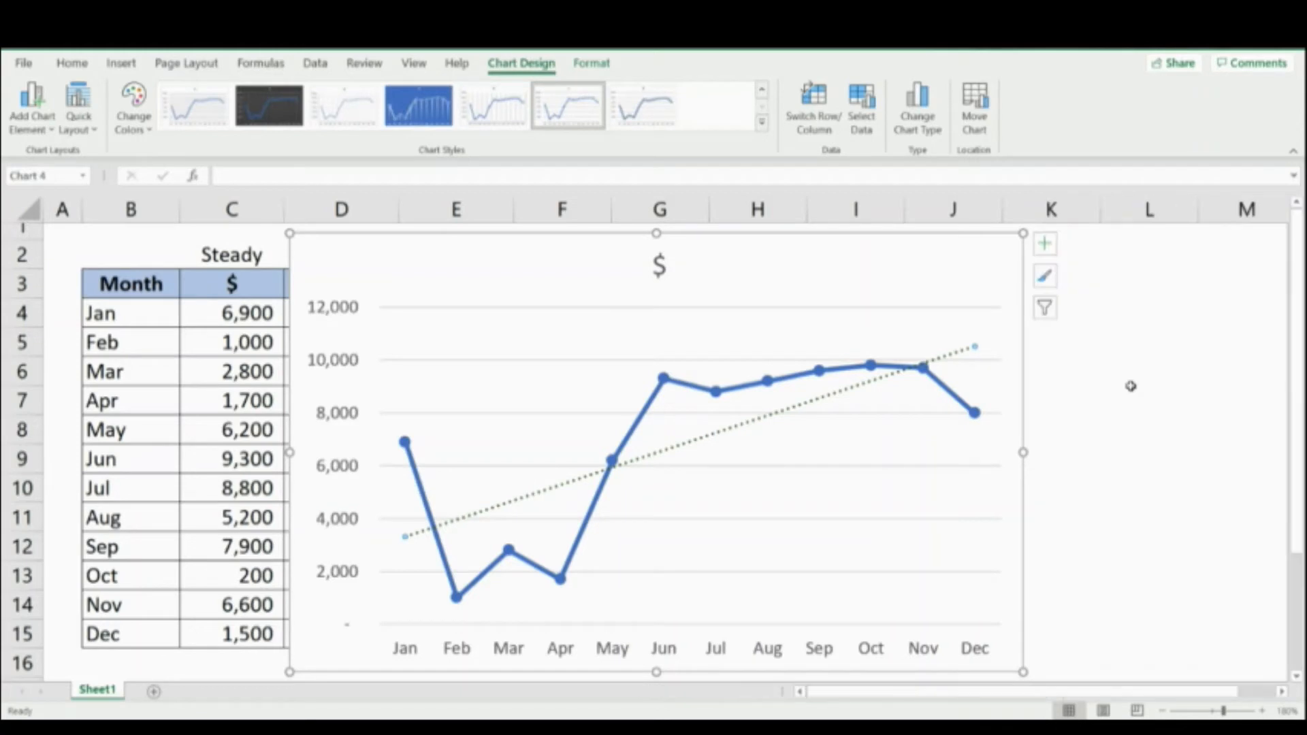
pyautogui.click(1130, 380)
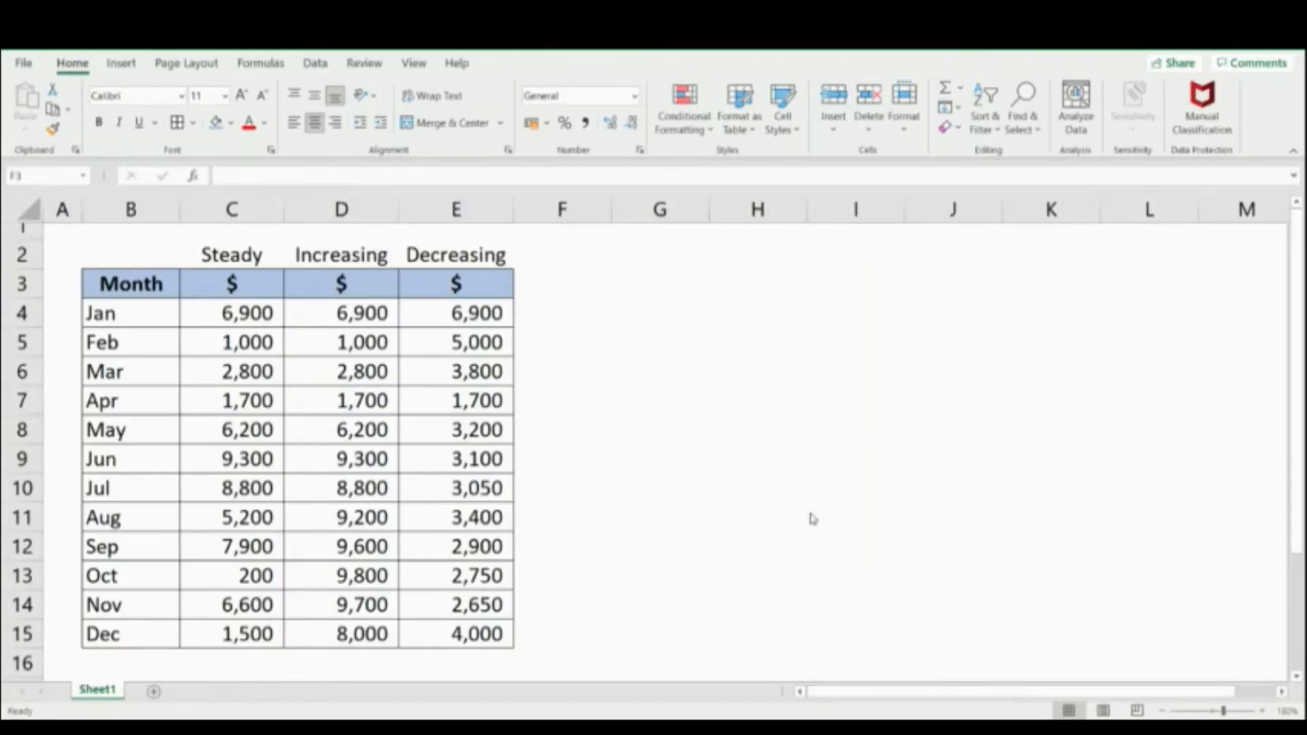
pyautogui.click(545, 288)
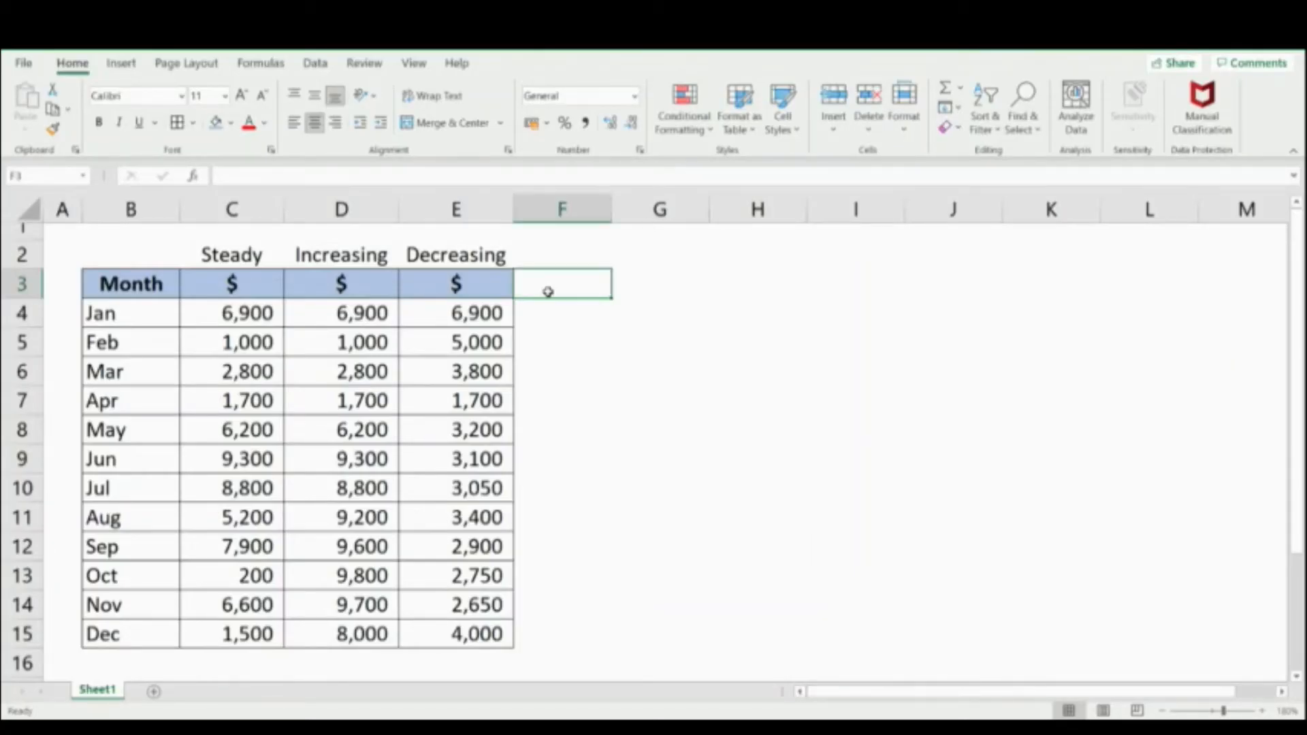
# - Insert a 2-D clustered column chart from the Month and Decreasing columns (B3:B15 and E3:E15) and slightly reduce its height
pyautogui.moveTo(153, 284); pyautogui.dragTo(134, 633)
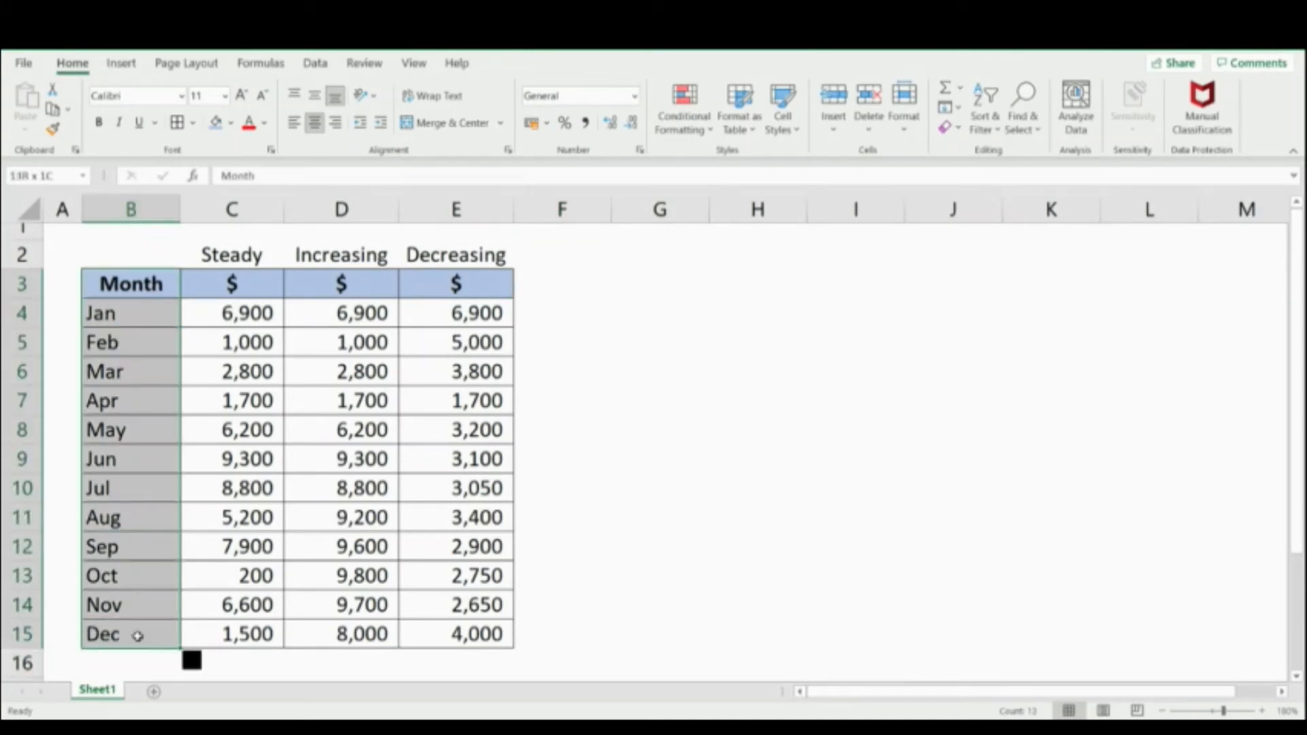
pyautogui.moveTo(443, 284); pyautogui.dragTo(432, 632)
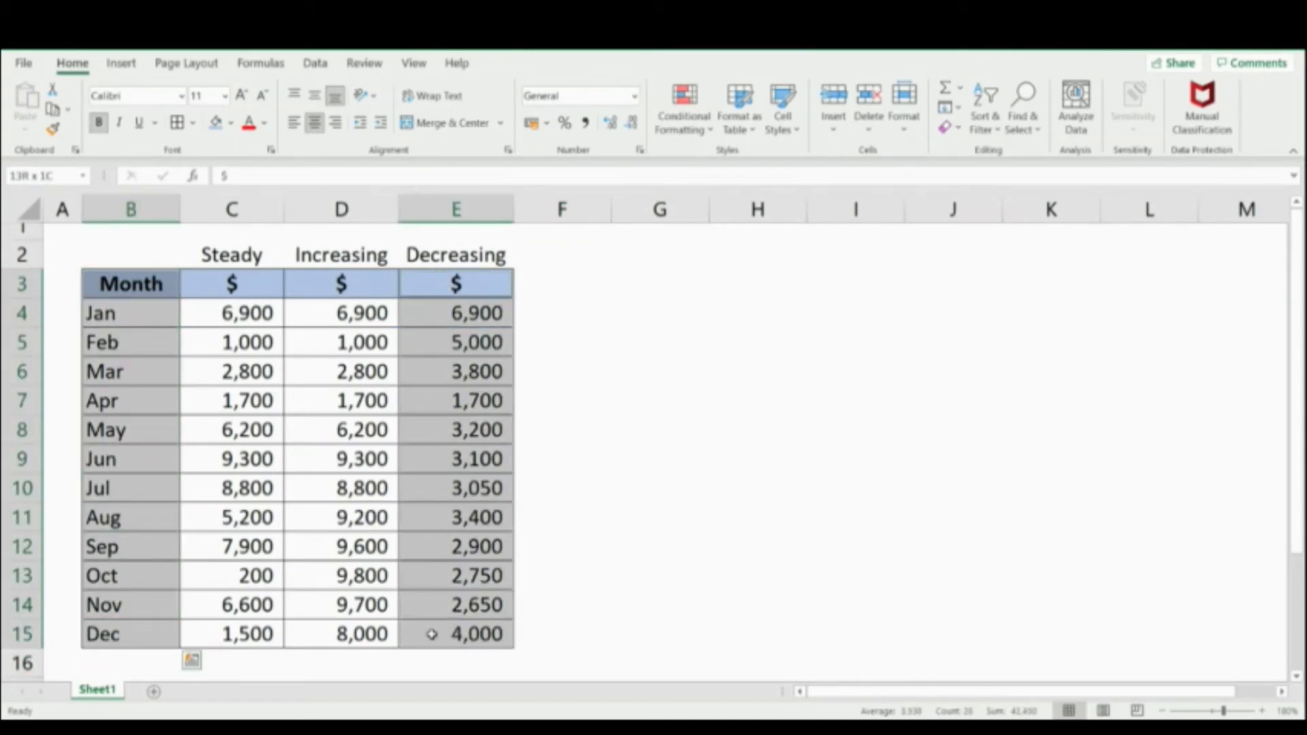
pyautogui.click(121, 64)
pyautogui.click(616, 92)
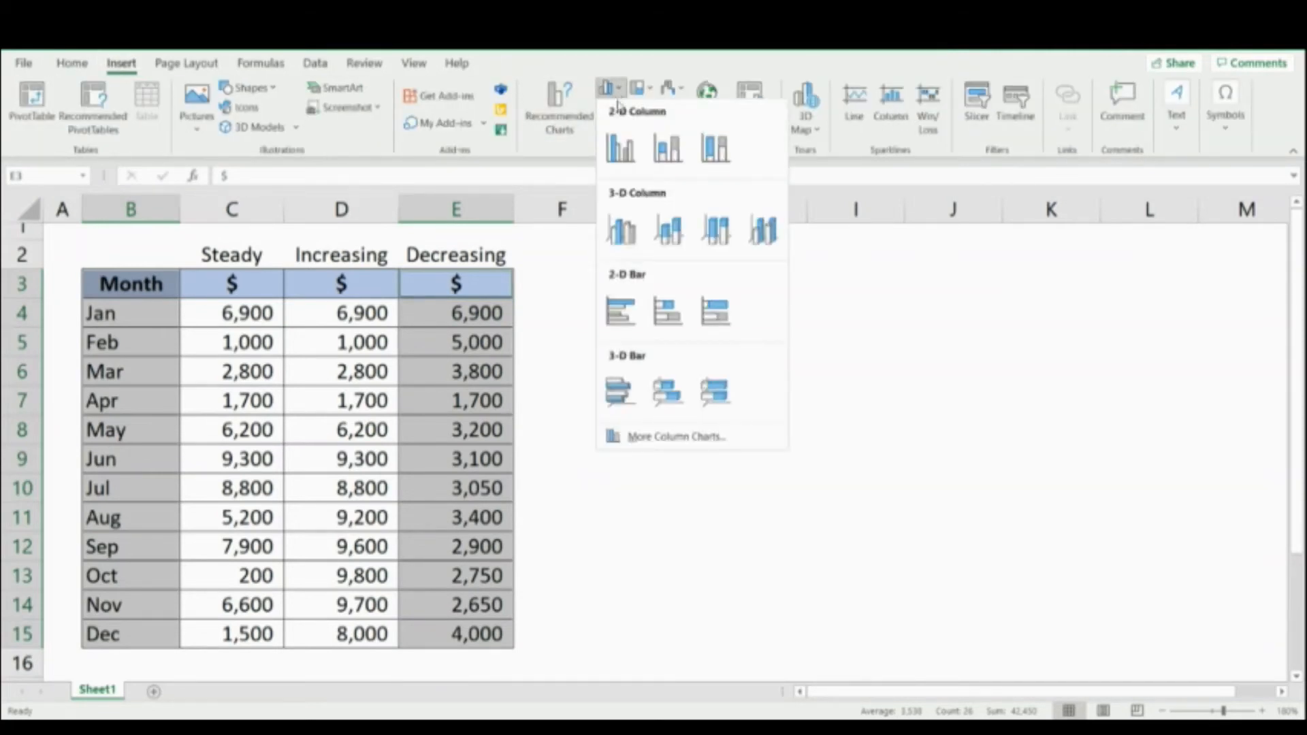
pyautogui.click(620, 146)
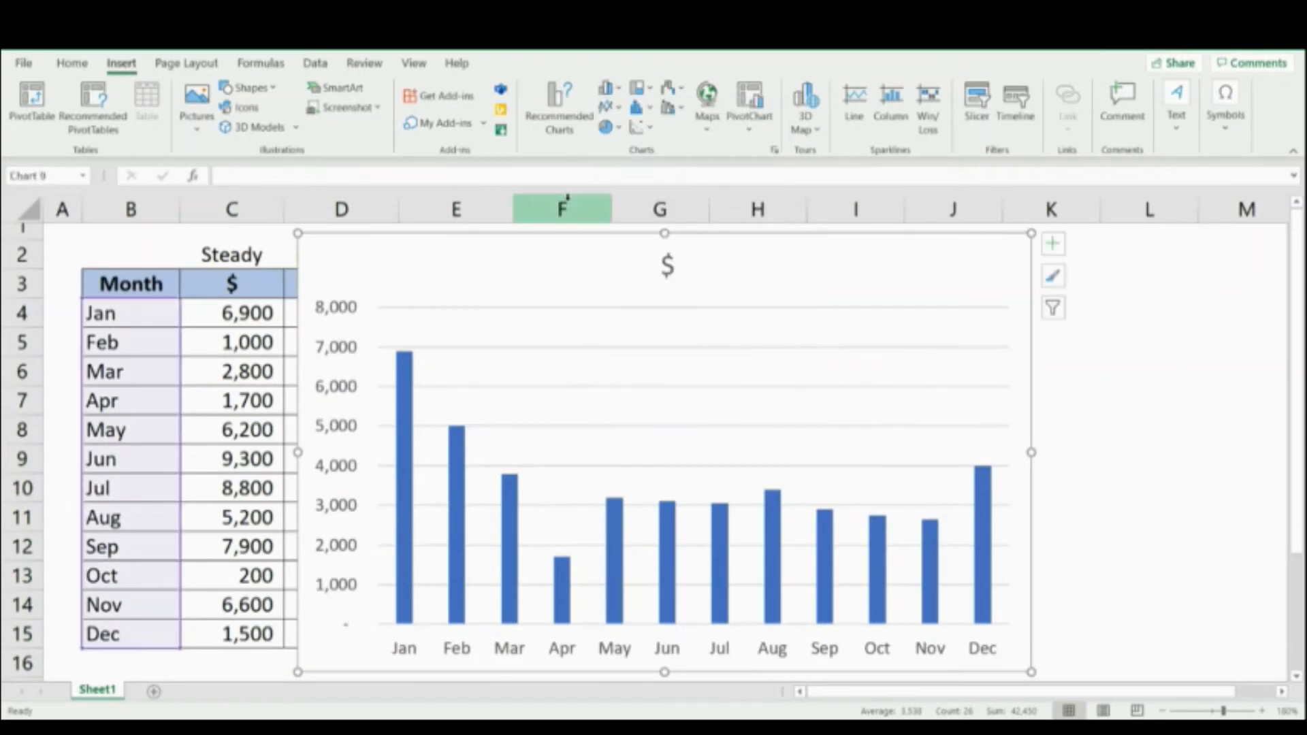
pyautogui.moveTo(667, 234); pyautogui.dragTo(627, 236)
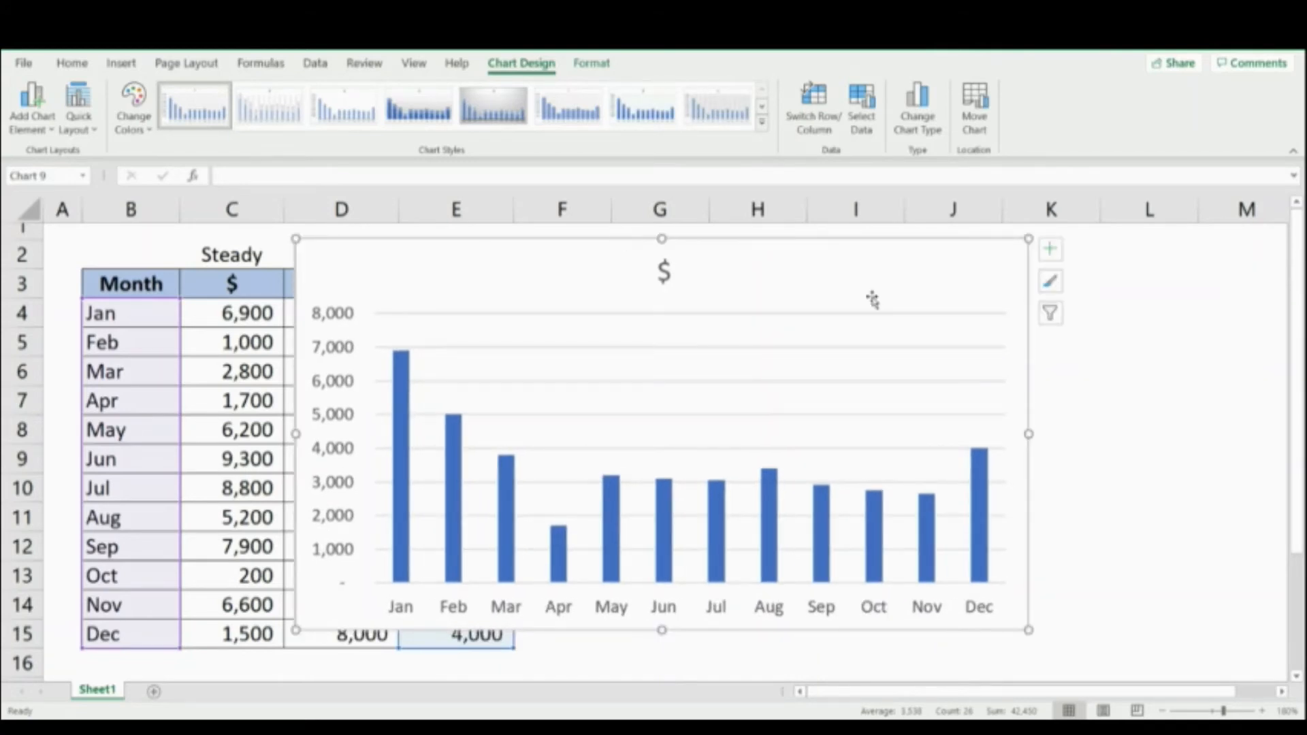
# - Add a trendline to the Decreasing column chart
pyautogui.click(1054, 255)
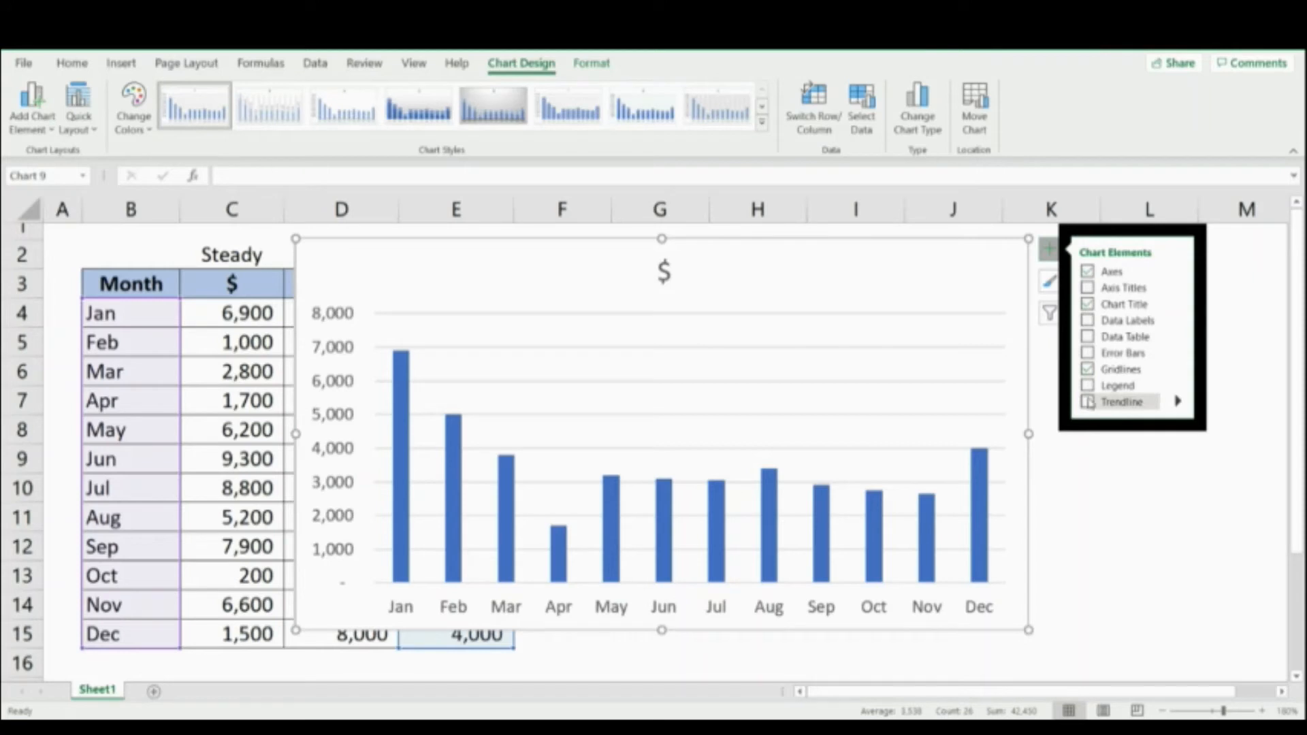
pyautogui.click(1088, 401)
pyautogui.click(1106, 516)
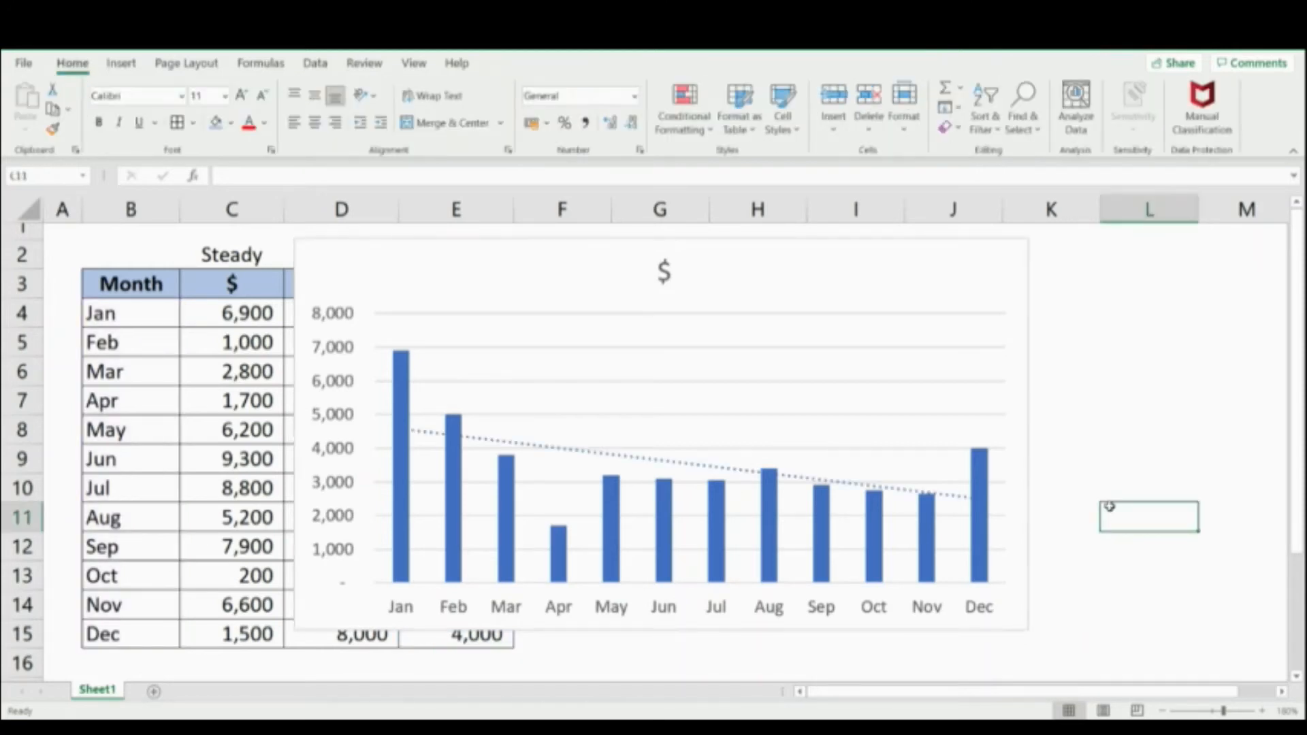
# - Delete the column chart's vertical axis and add data labels to its columns
pyautogui.click(331, 317)
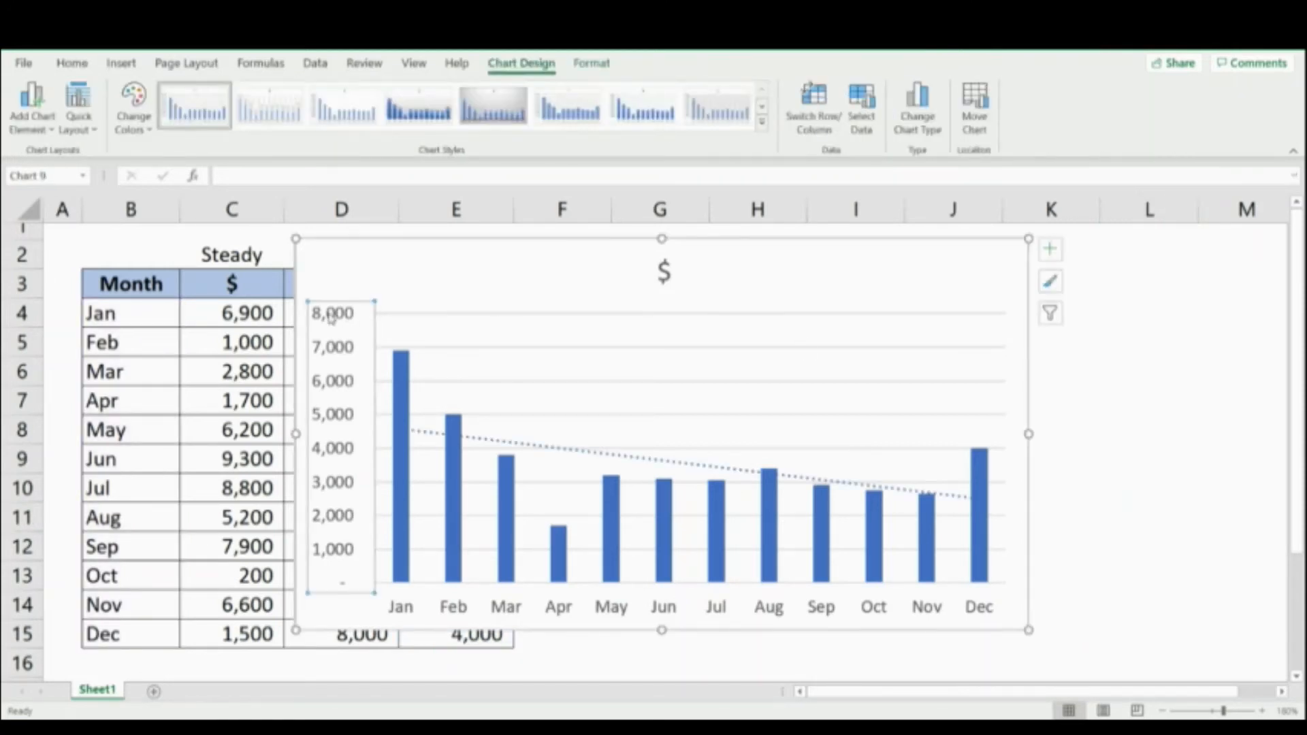
pyautogui.press('Delete')
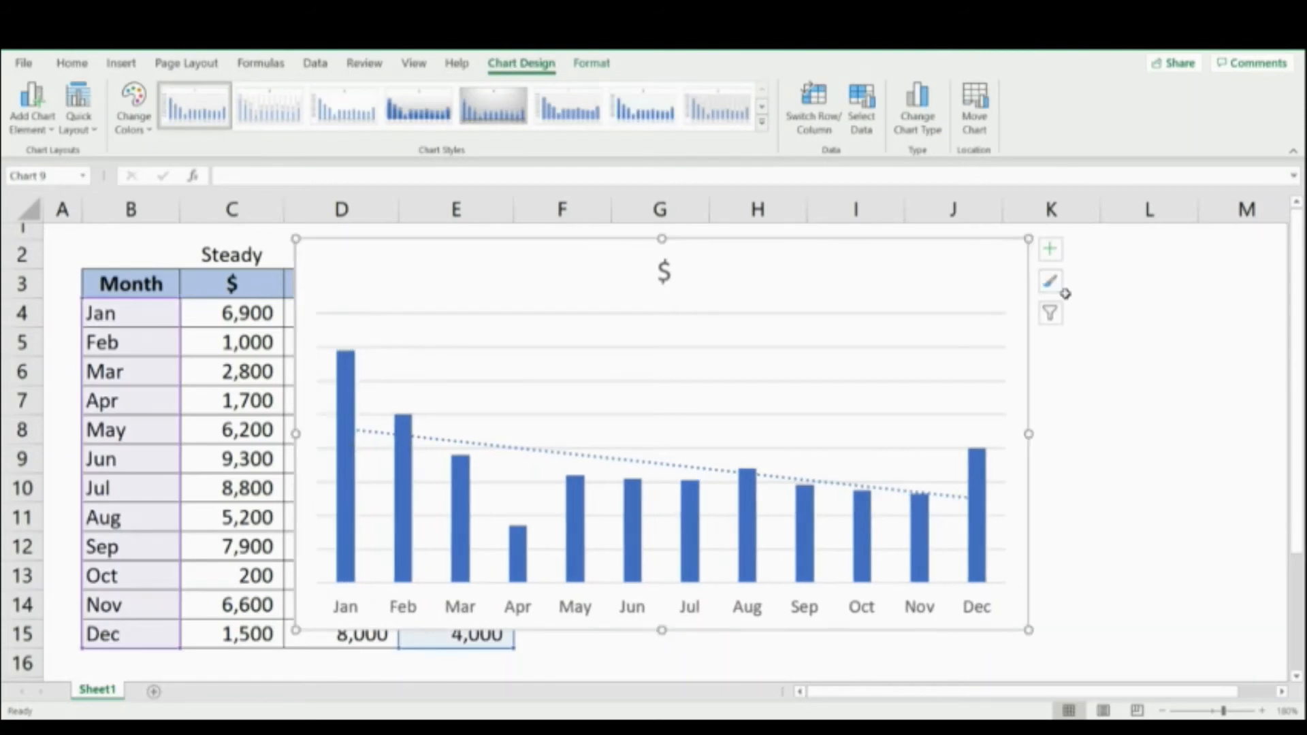
pyautogui.click(1050, 252)
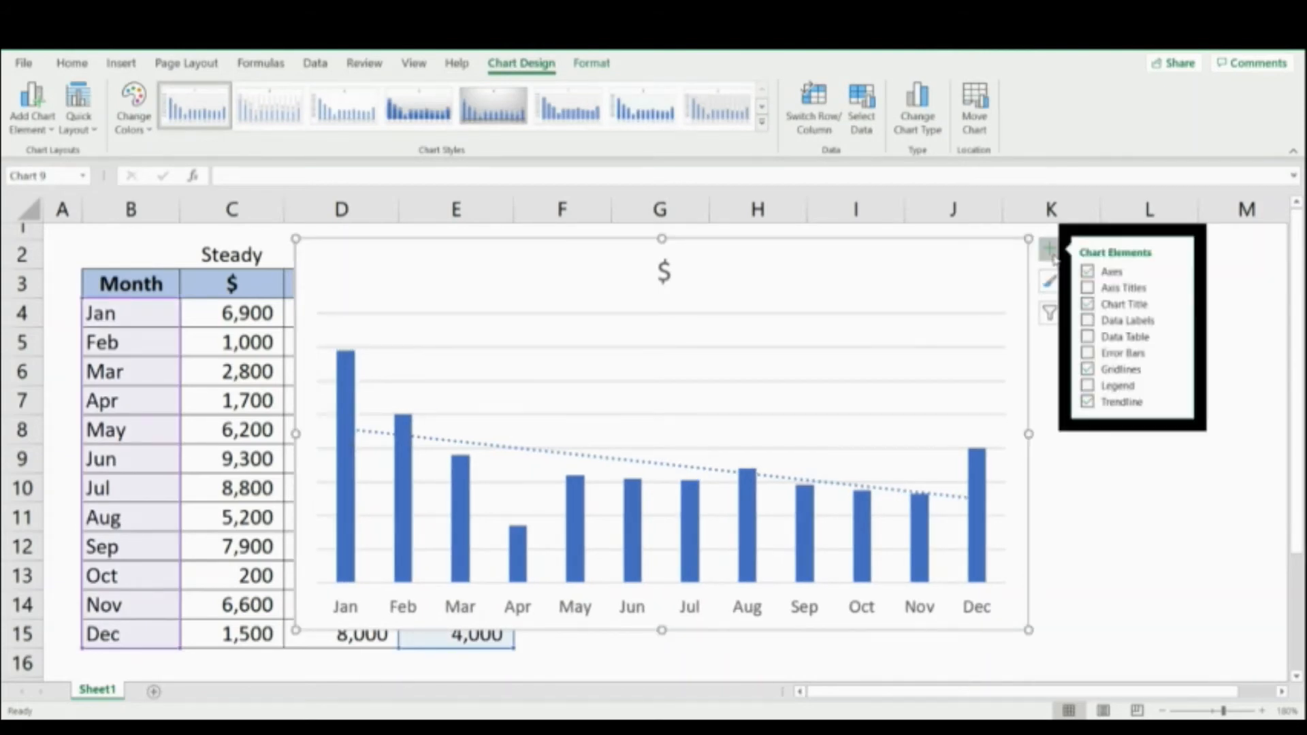
pyautogui.click(1088, 320)
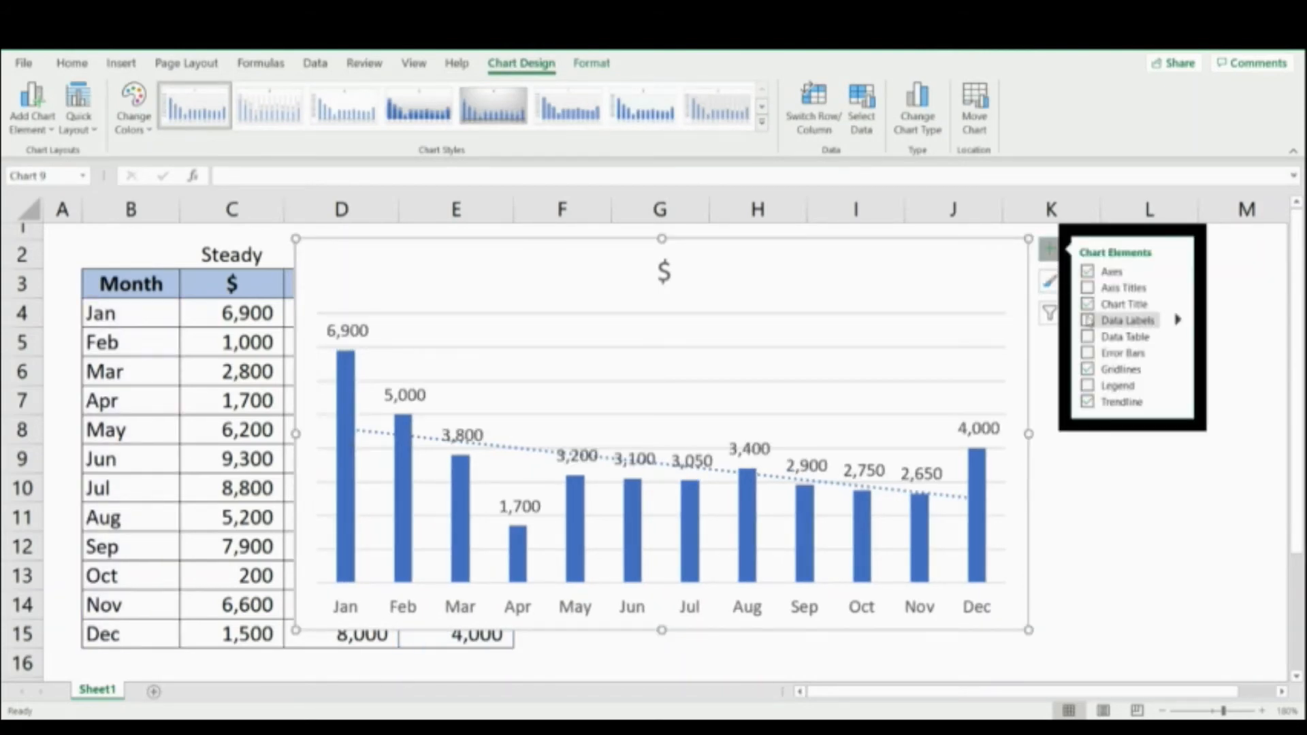
pyautogui.click(1085, 525)
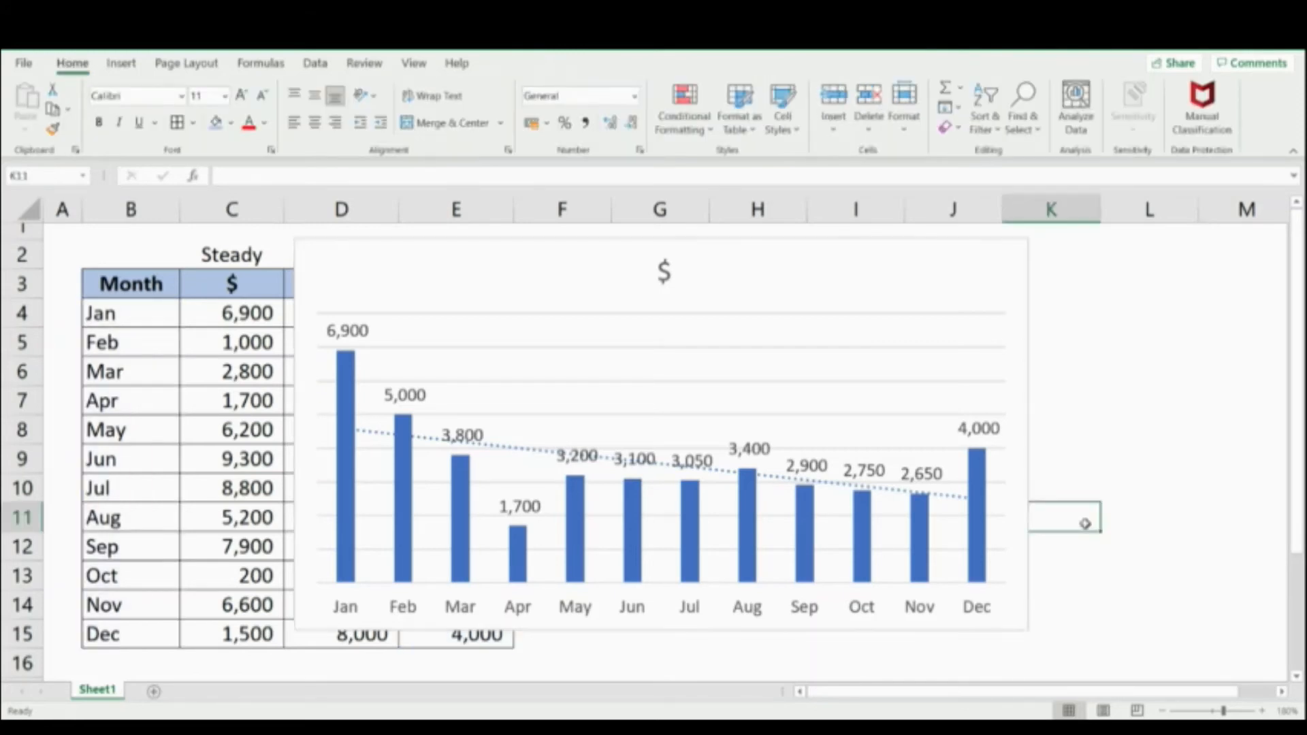
# - Widen the column chart to the end of column K and remove its primary major horizontal gridlines
pyautogui.click(1029, 632)
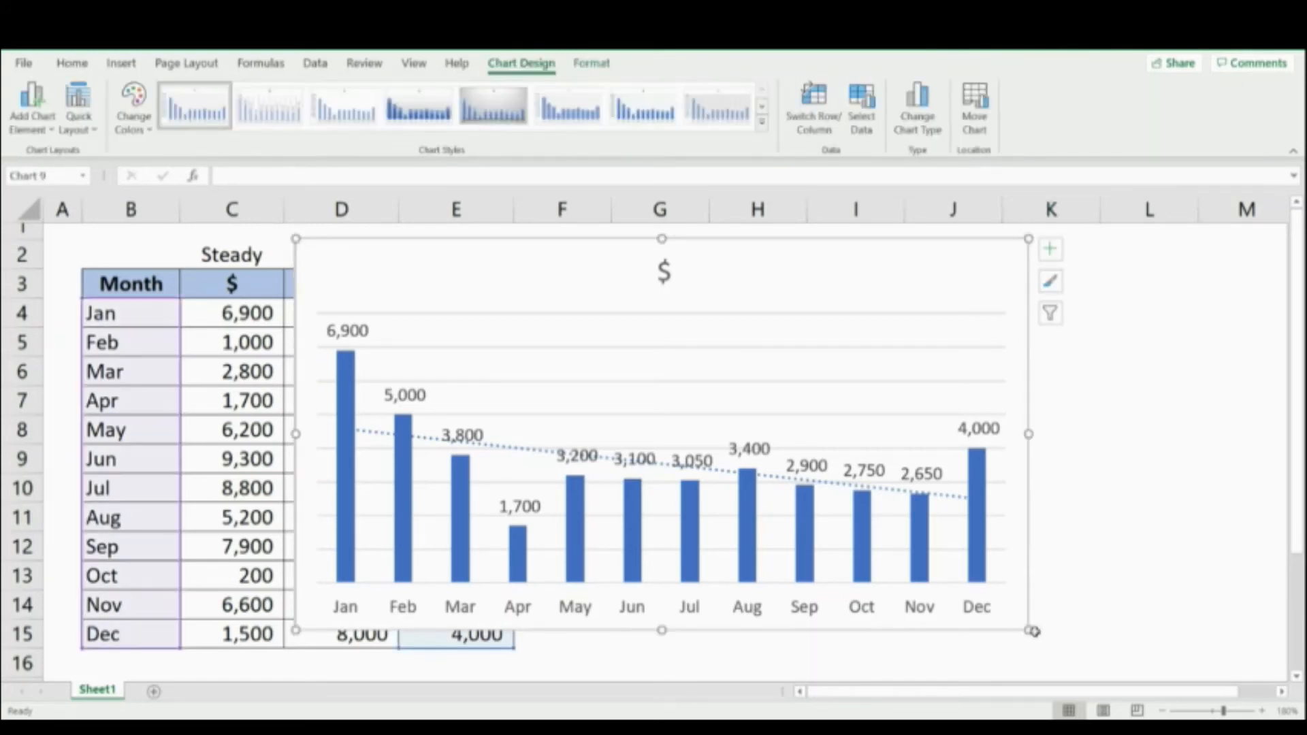
pyautogui.moveTo(1029, 632); pyautogui.dragTo(1125, 636)
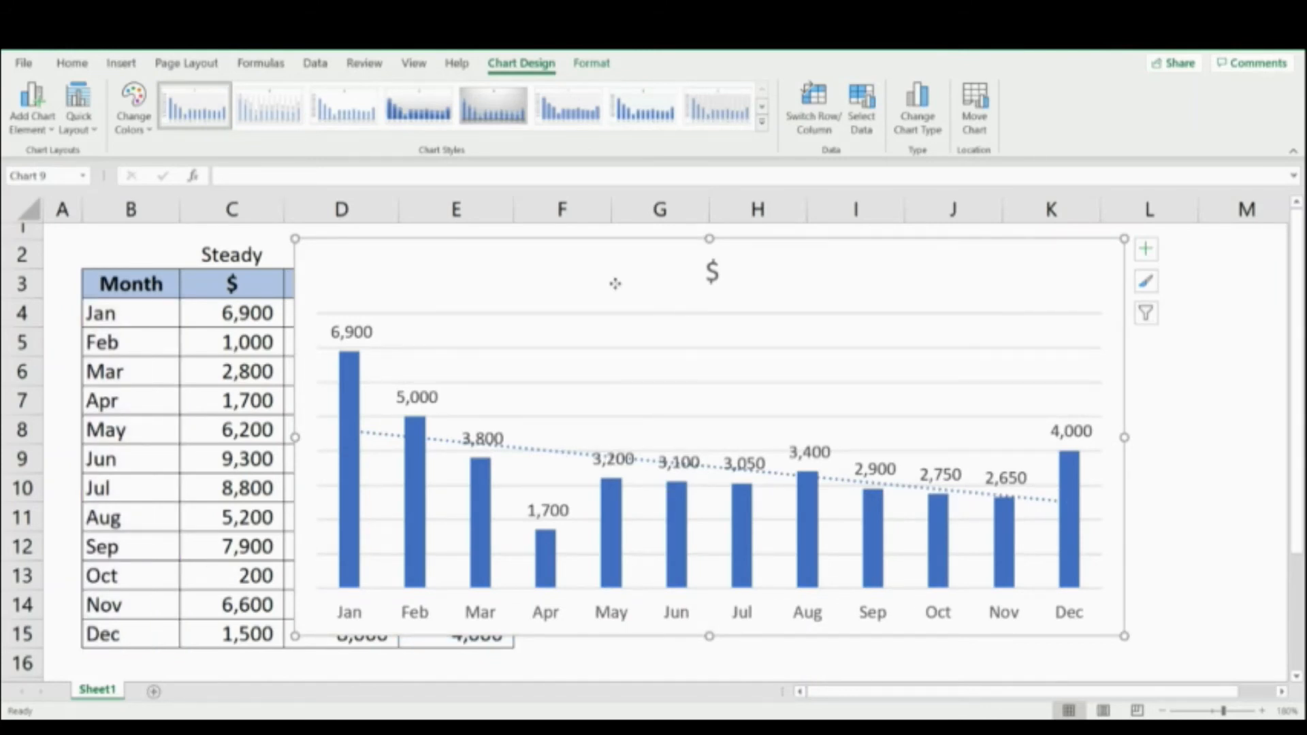
pyautogui.click(44, 126)
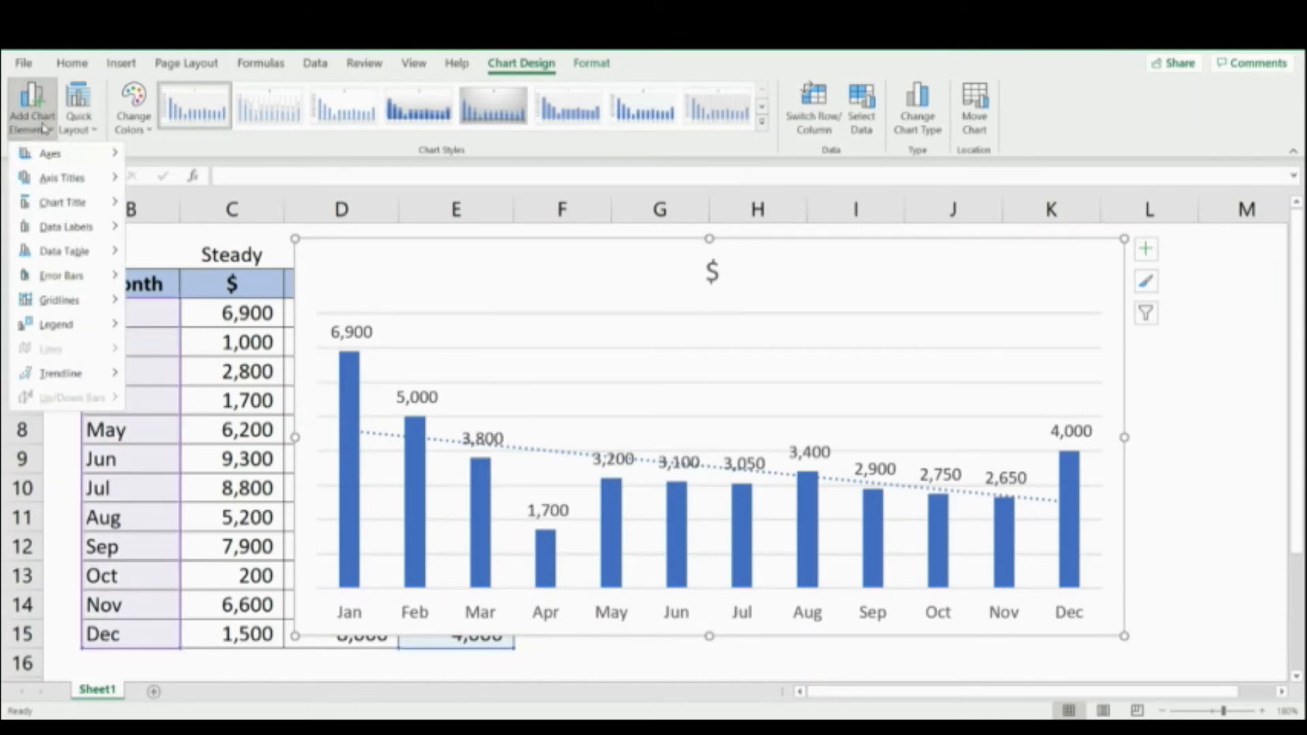
pyautogui.moveTo(60, 304)
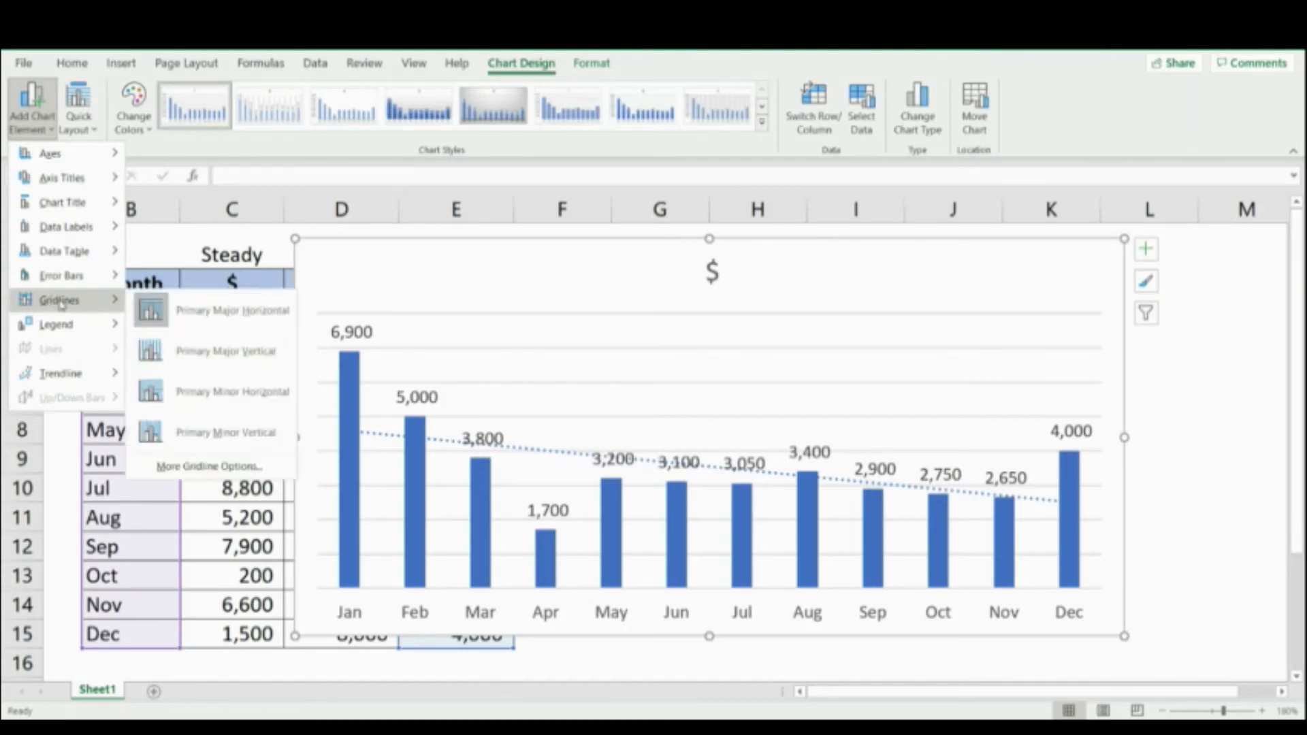
pyautogui.click(201, 320)
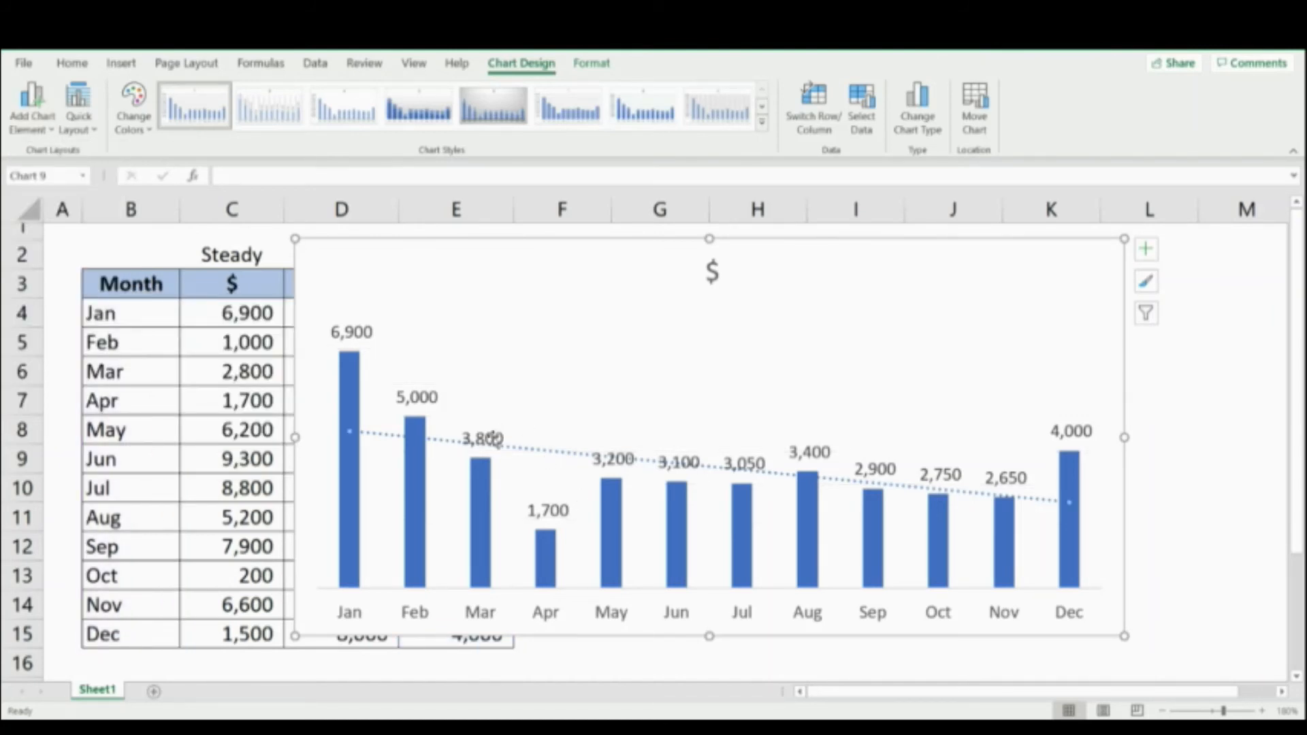
# - Reduce the font size of the column chart's data labels by three increments
pyautogui.click(487, 437)
pyautogui.click(71, 62)
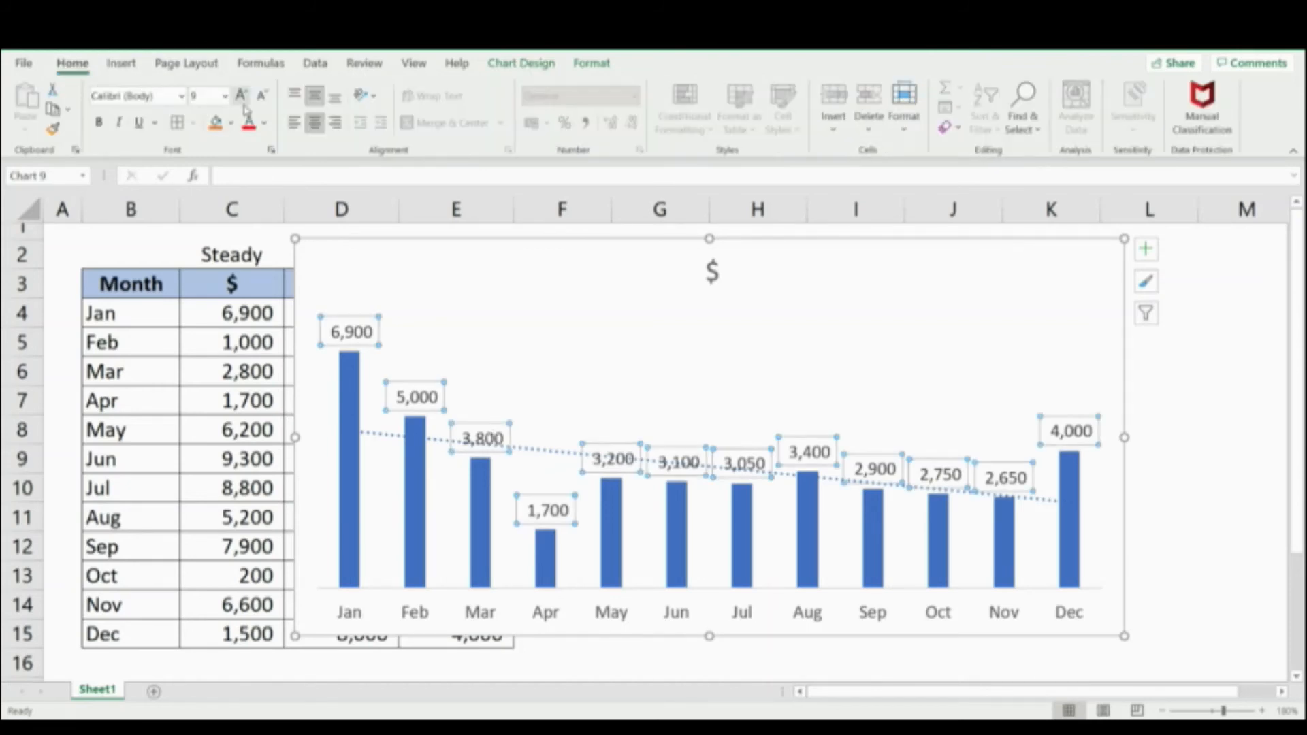
pyautogui.click(263, 96)
pyautogui.click(263, 96)
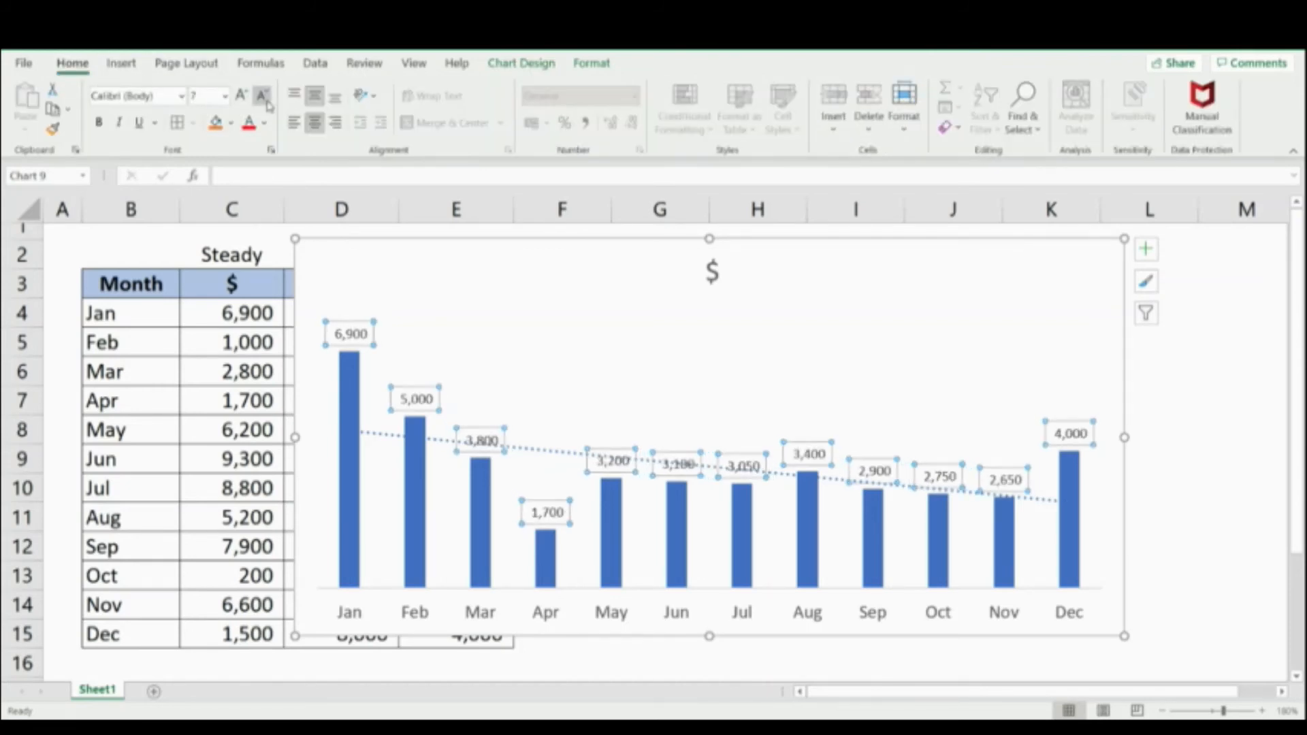
pyautogui.click(263, 97)
# - Recolor the column chart's trendline to a dark orange theme color
pyautogui.click(538, 453)
pyautogui.rightClick(541, 452)
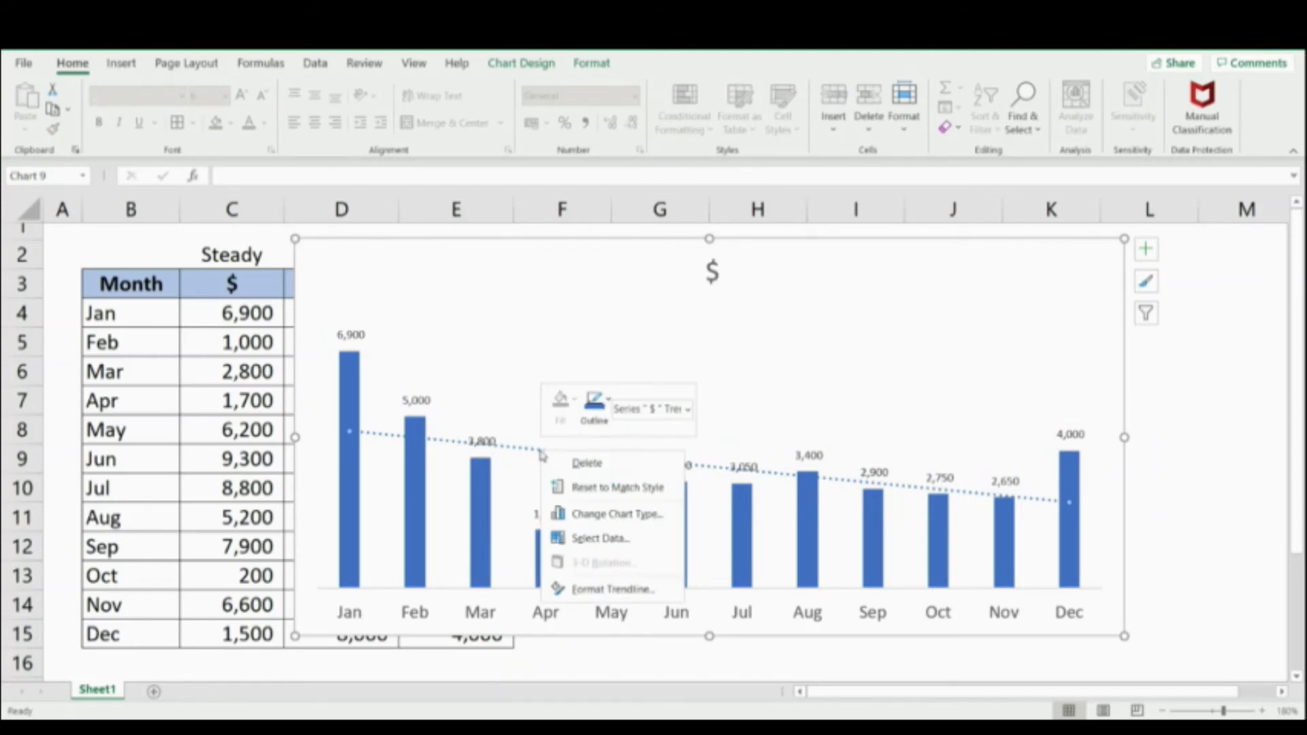
pyautogui.click(613, 589)
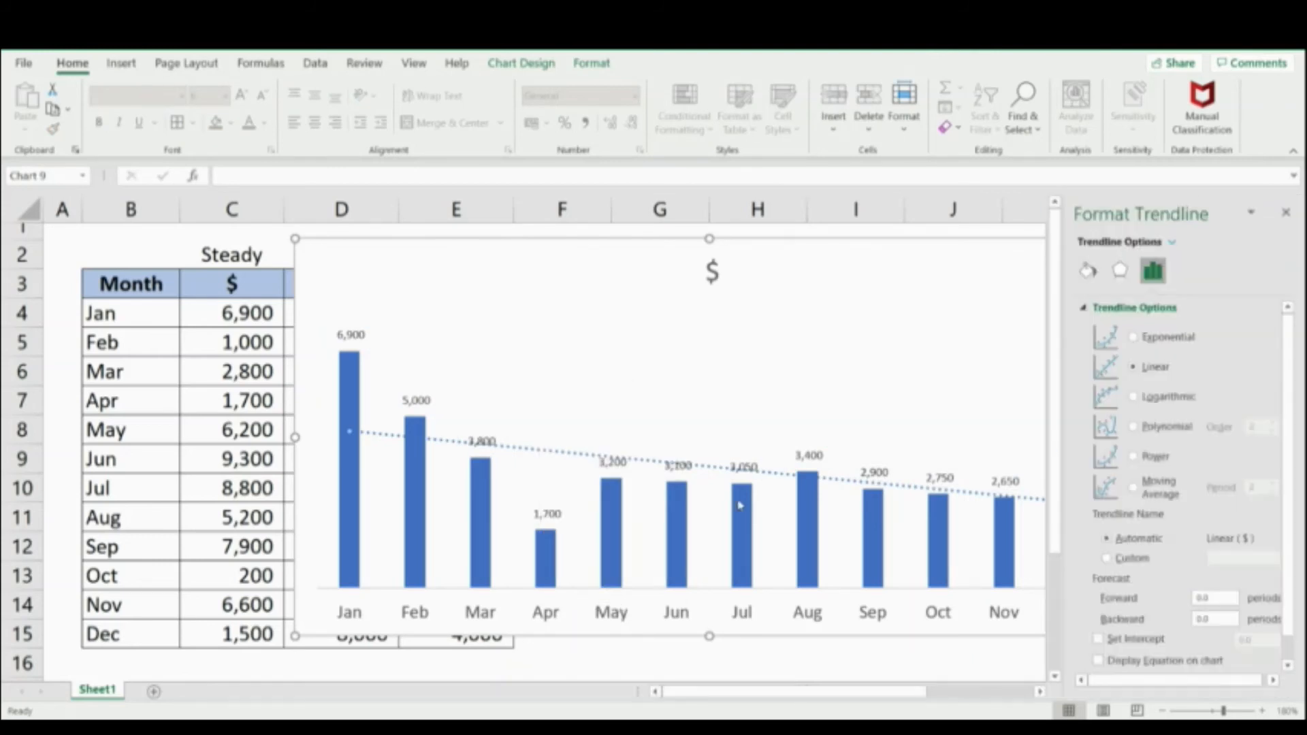
pyautogui.click(1087, 272)
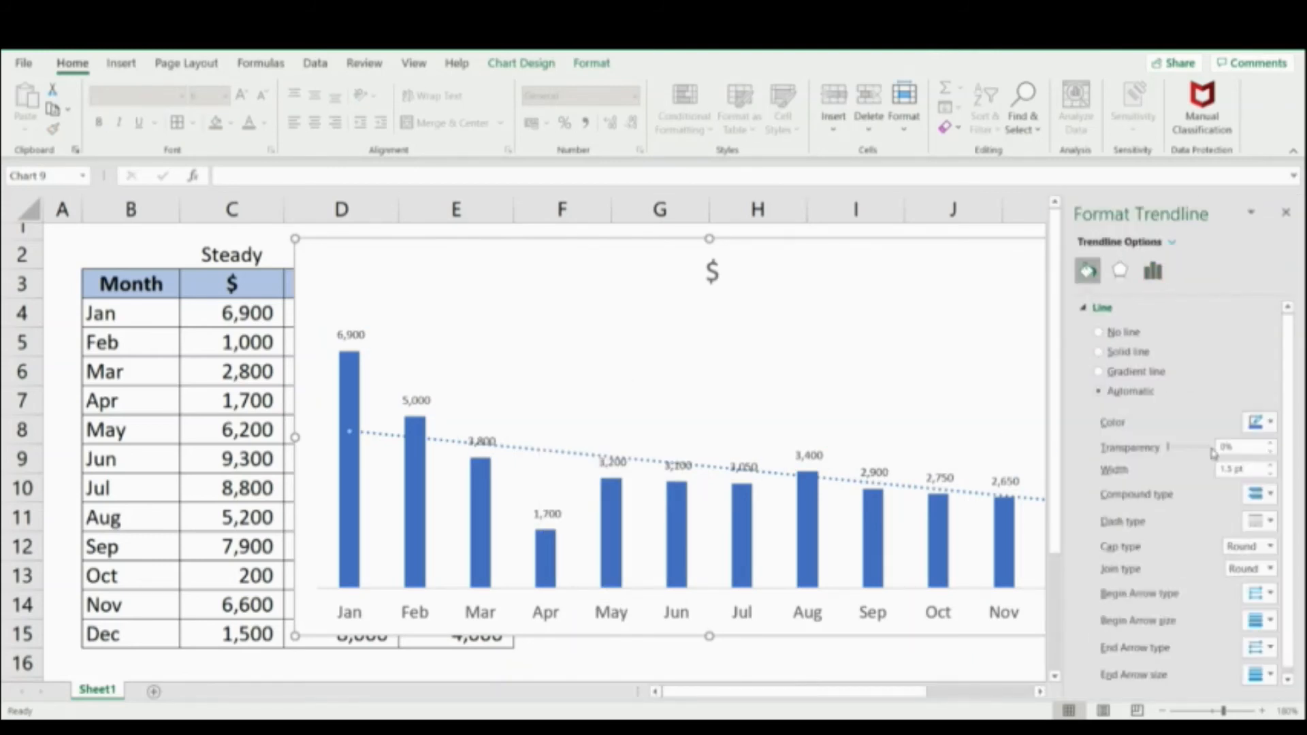
pyautogui.click(1268, 422)
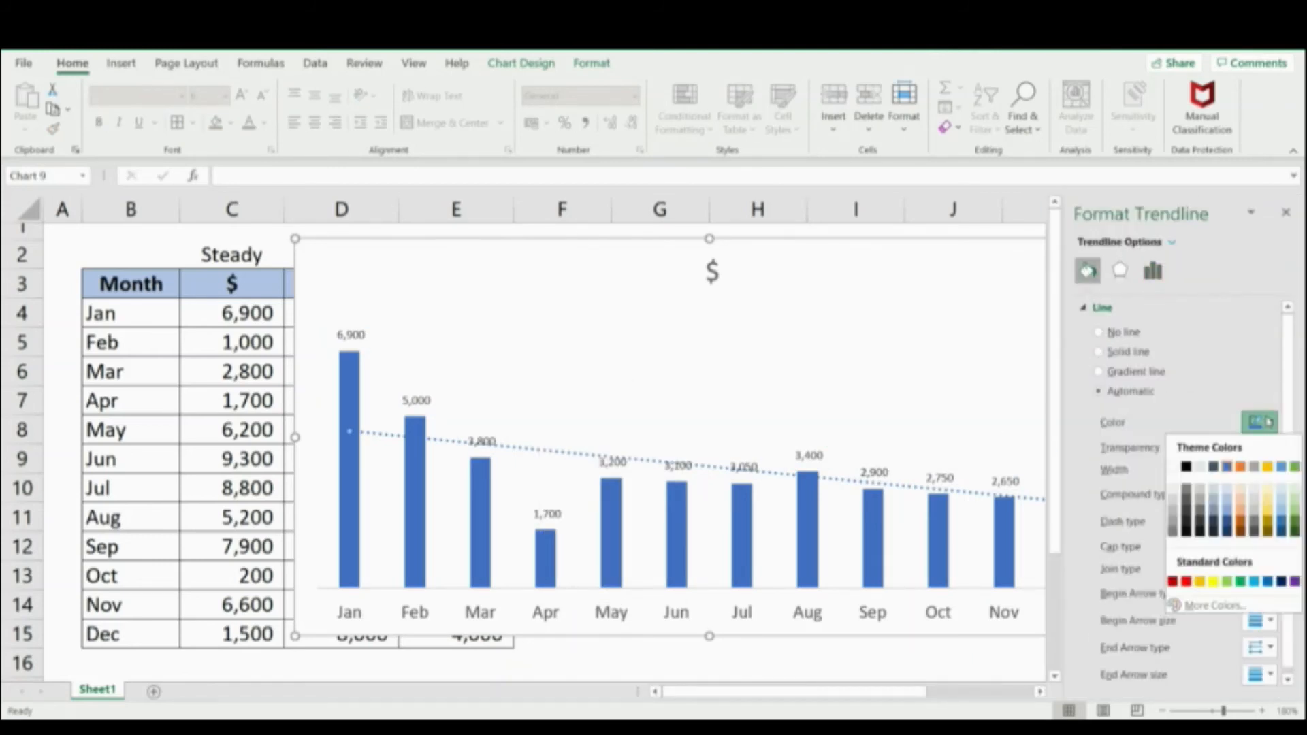
pyautogui.click(1240, 526)
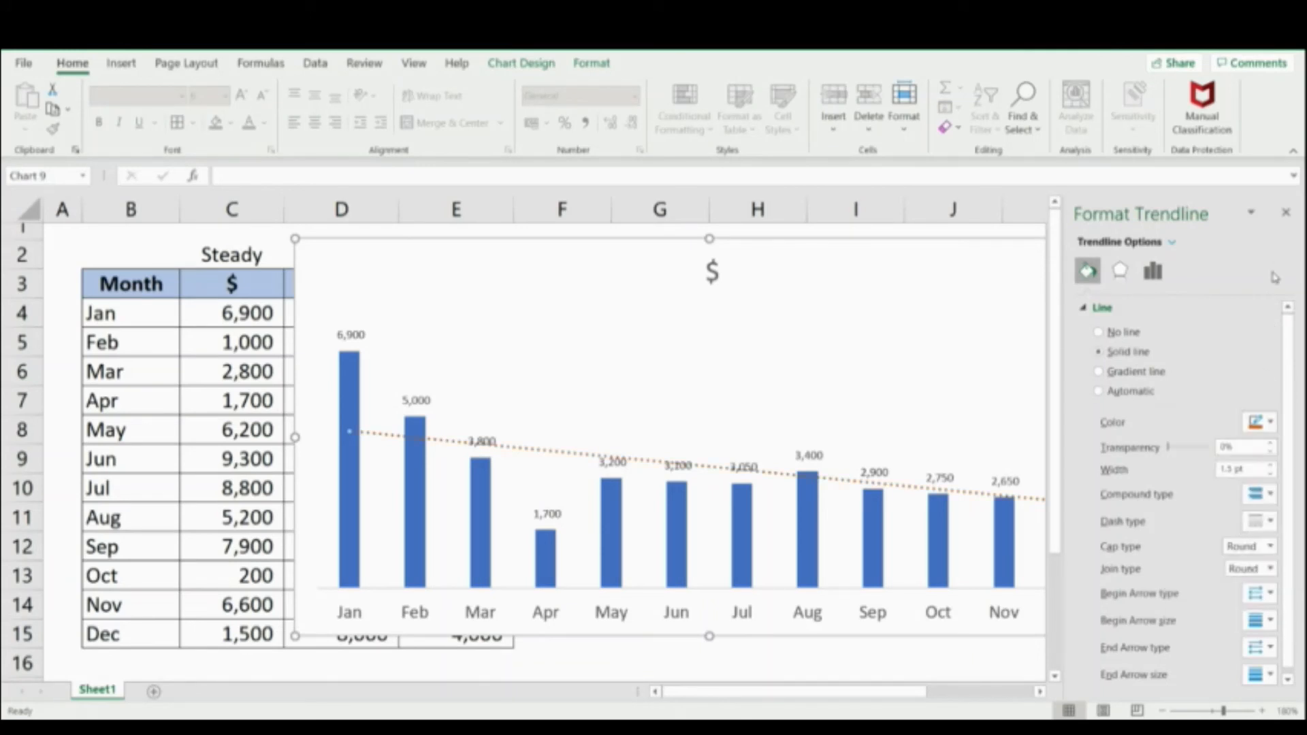
pyautogui.click(1286, 212)
pyautogui.click(1201, 422)
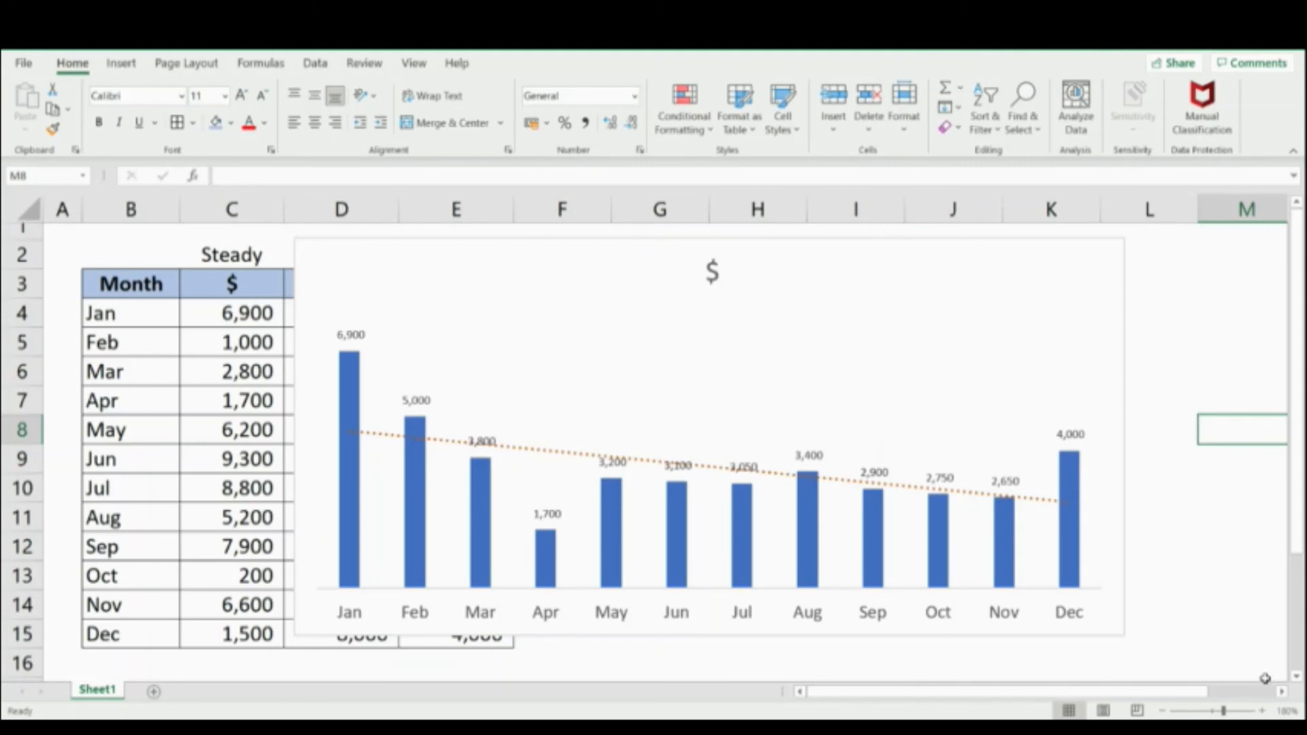
pyautogui.click(1282, 691)
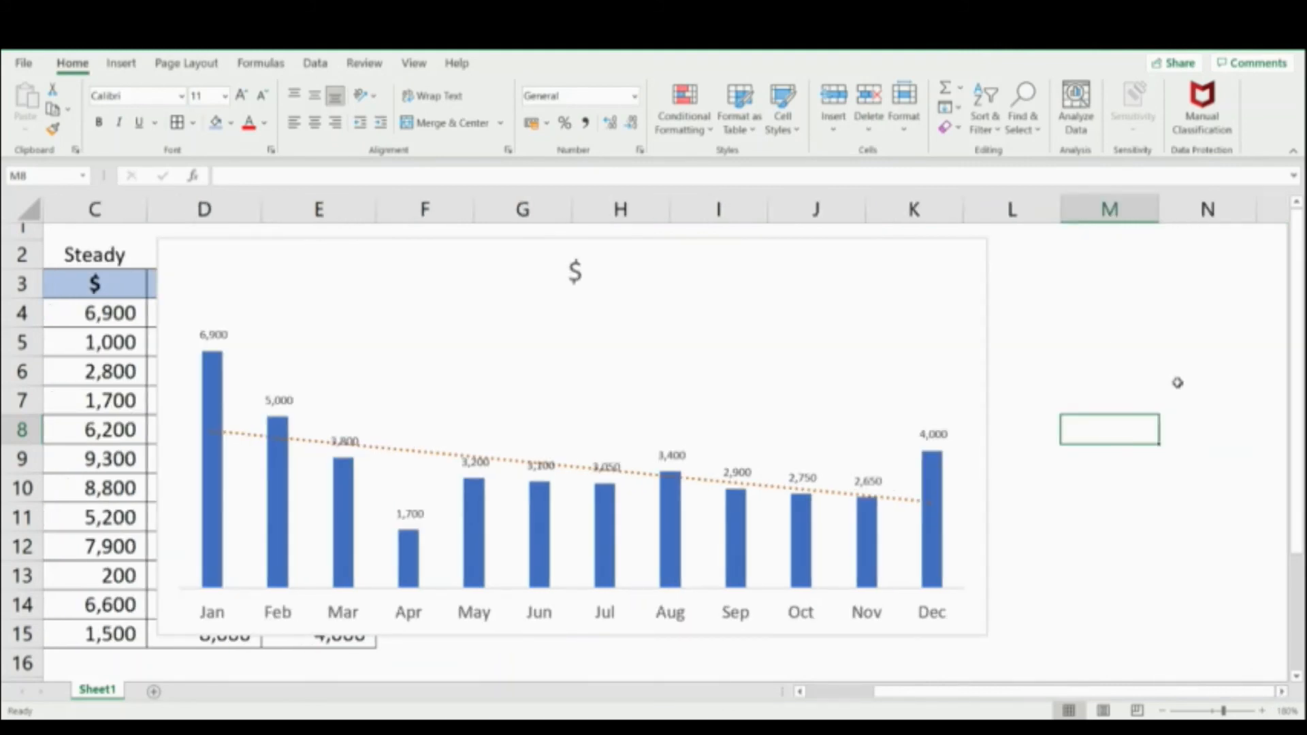
pyautogui.click(1083, 312)
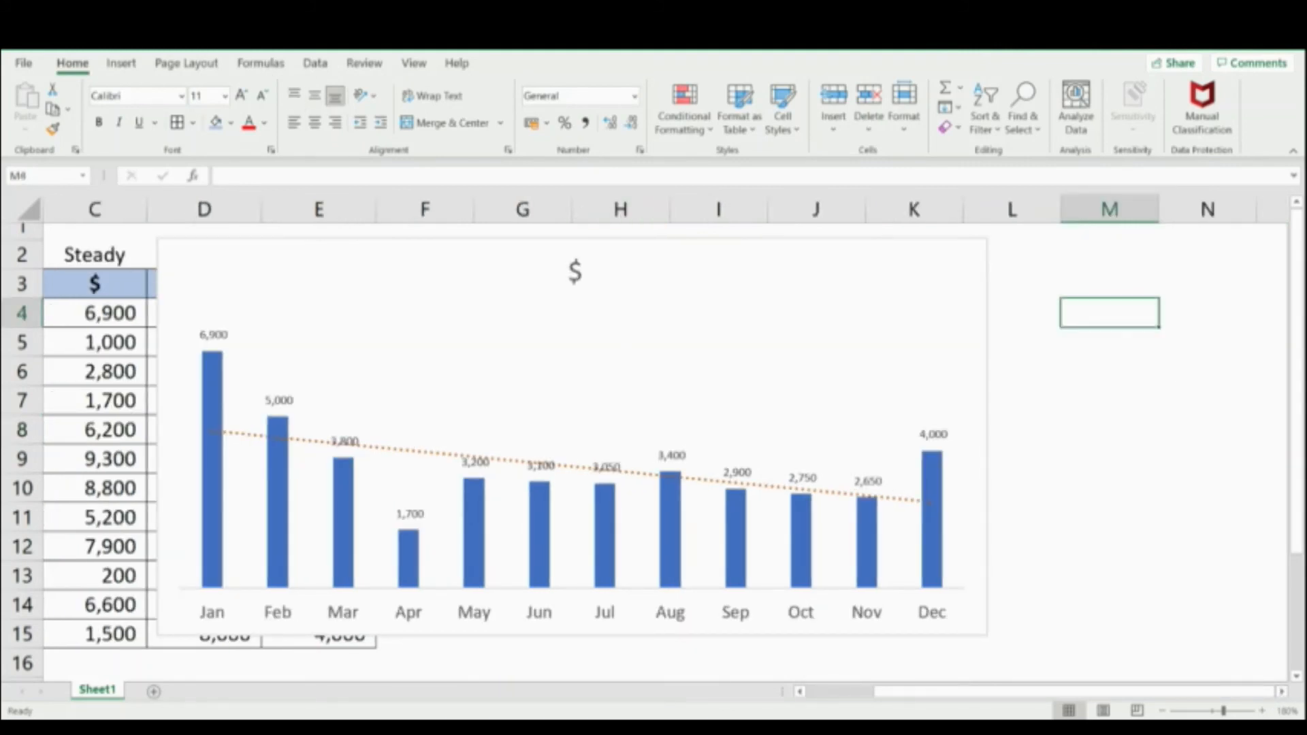